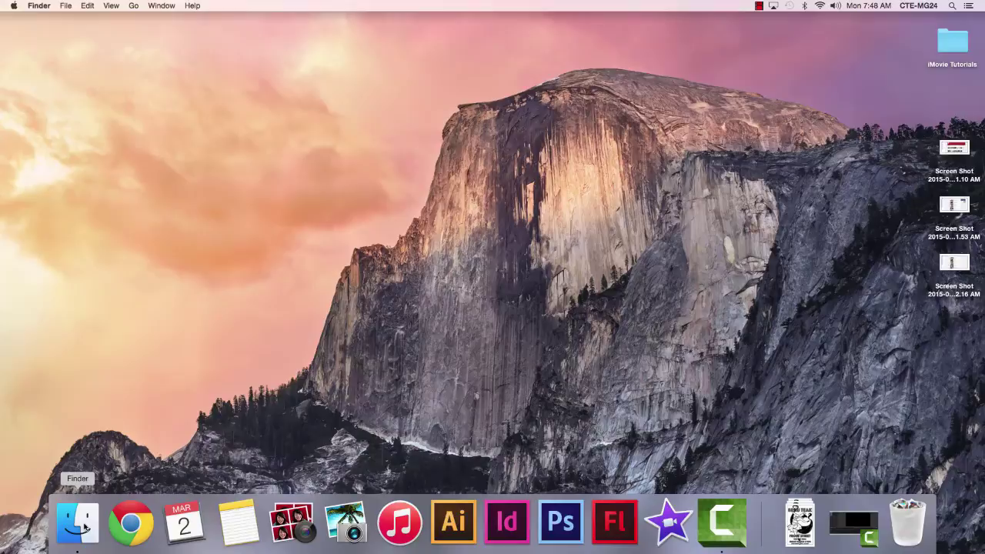
# Check the ms.per6.021115 subfolders in Finder, then close Finder and launch iMovie.
pyautogui.click(78, 523)
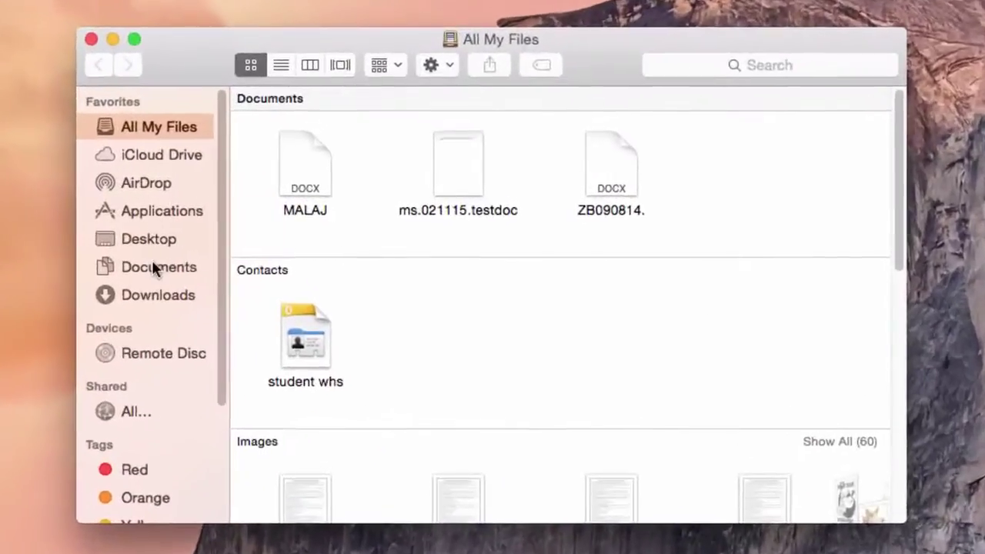
pyautogui.click(294, 221)
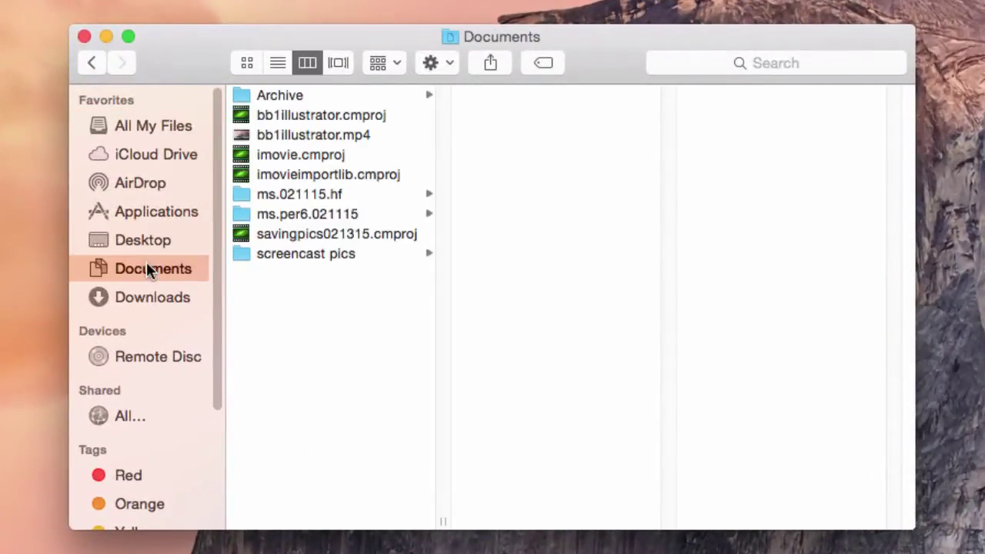
pyautogui.click(285, 220)
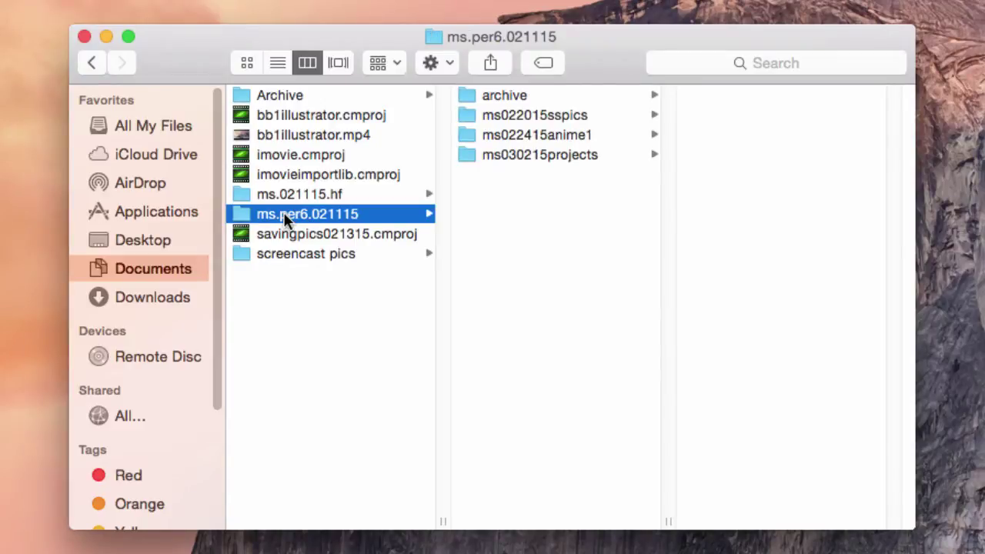
pyautogui.click(514, 117)
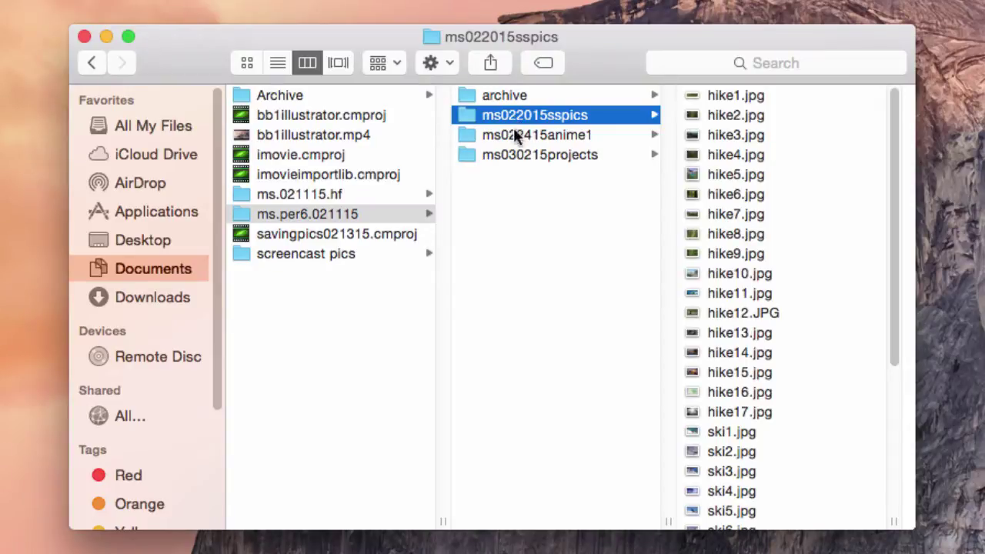
pyautogui.click(514, 136)
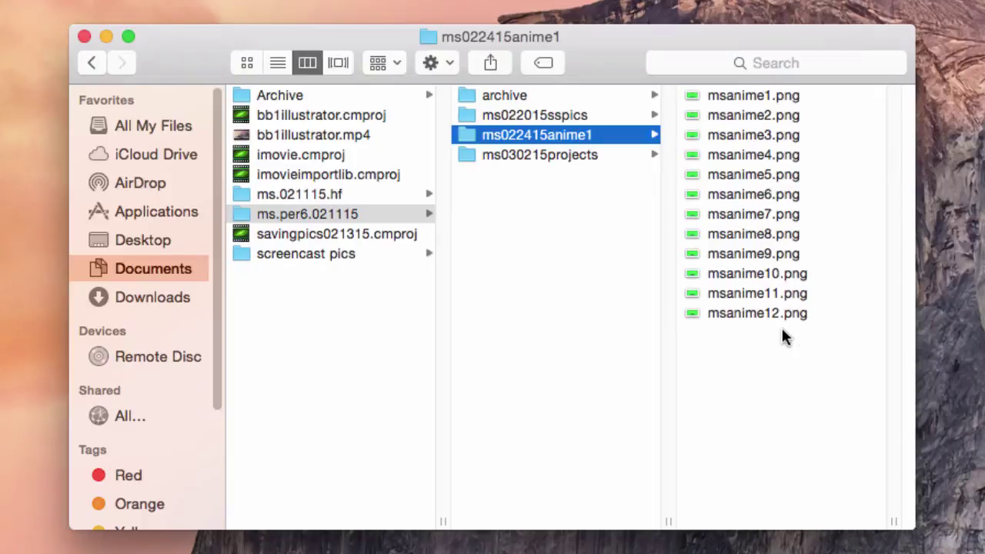
pyautogui.click(555, 155)
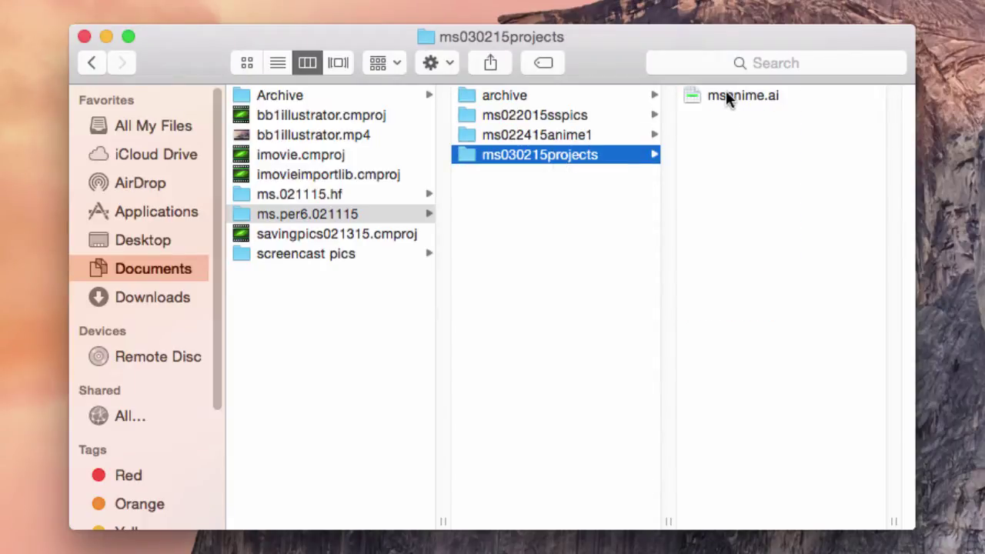
pyautogui.click(571, 135)
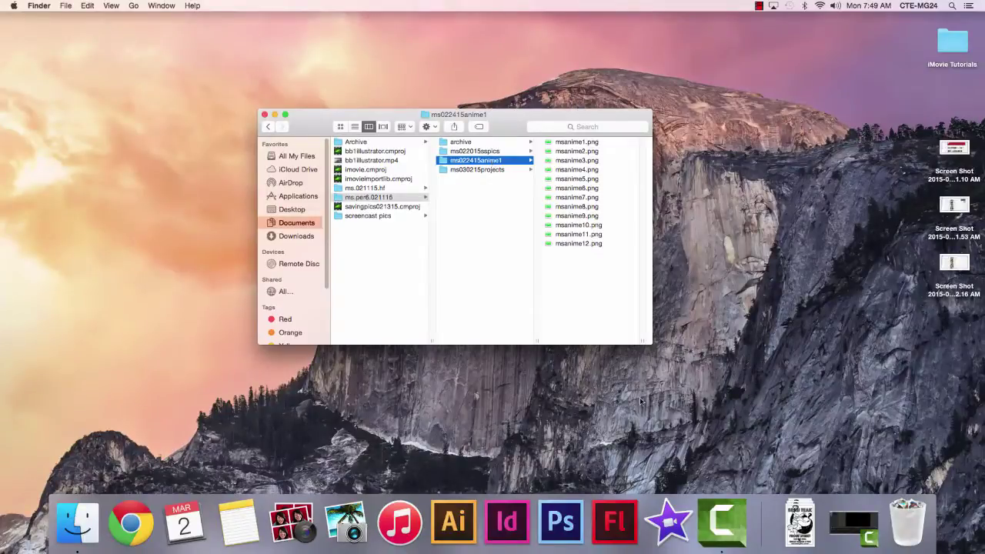
pyautogui.click(265, 115)
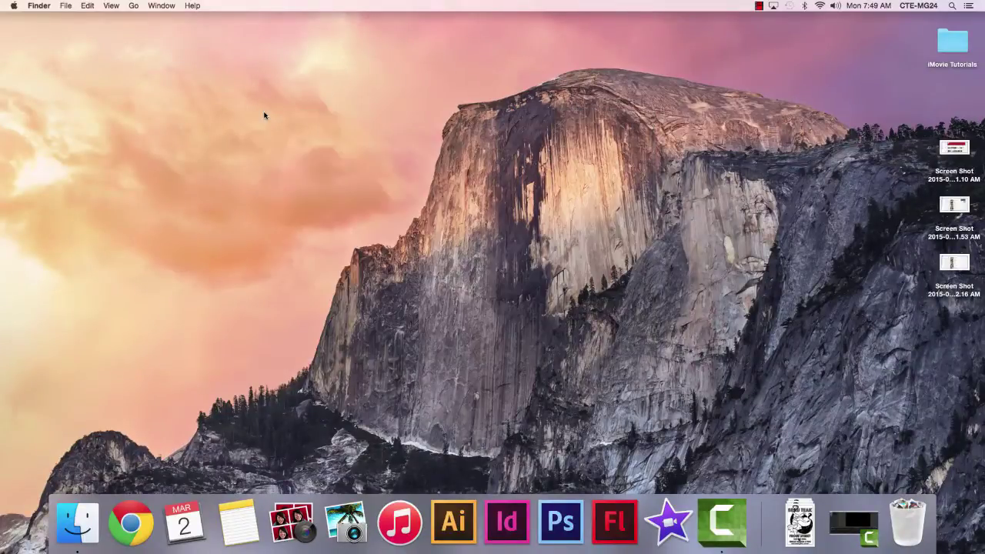
pyautogui.click(670, 521)
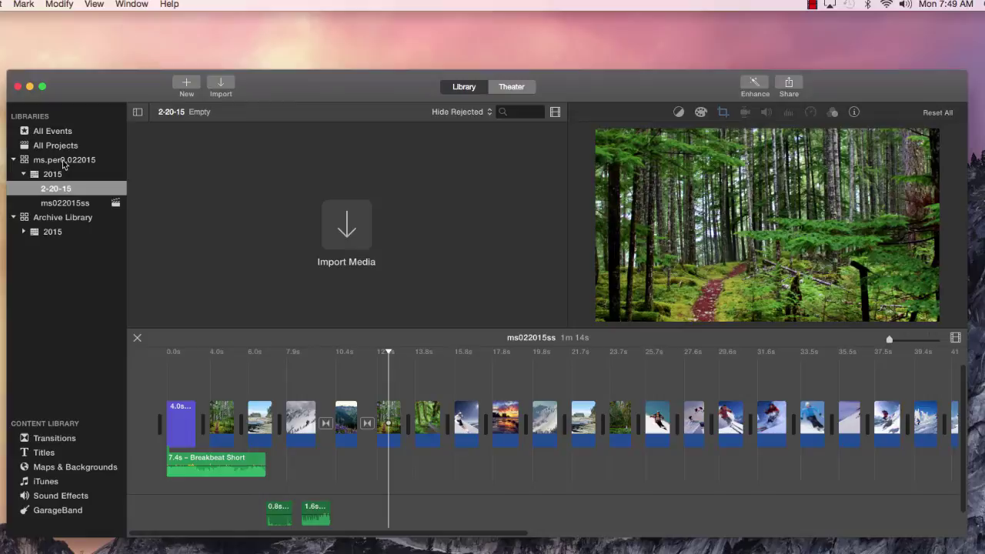
# Create a new event in the ms.per0.022015 library and name it ms030215bb.
pyautogui.rightClick(63, 162)
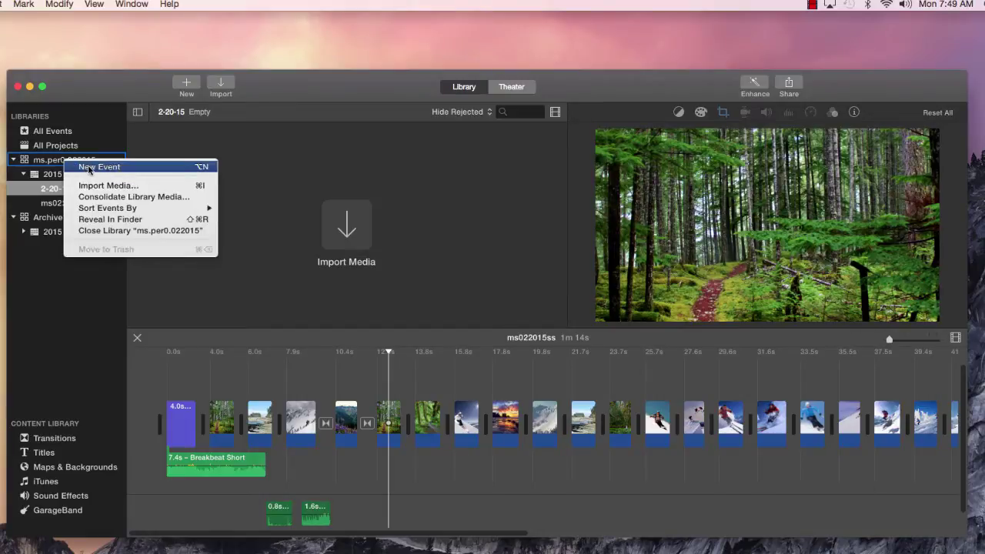
pyautogui.click(89, 167)
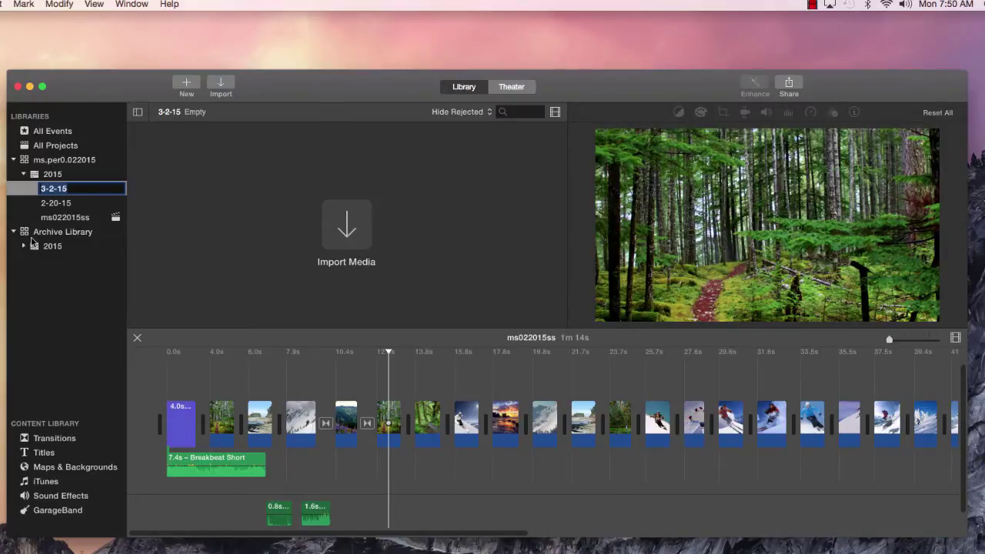
pyautogui.write('ms030215bb')
pyautogui.click(137, 337)
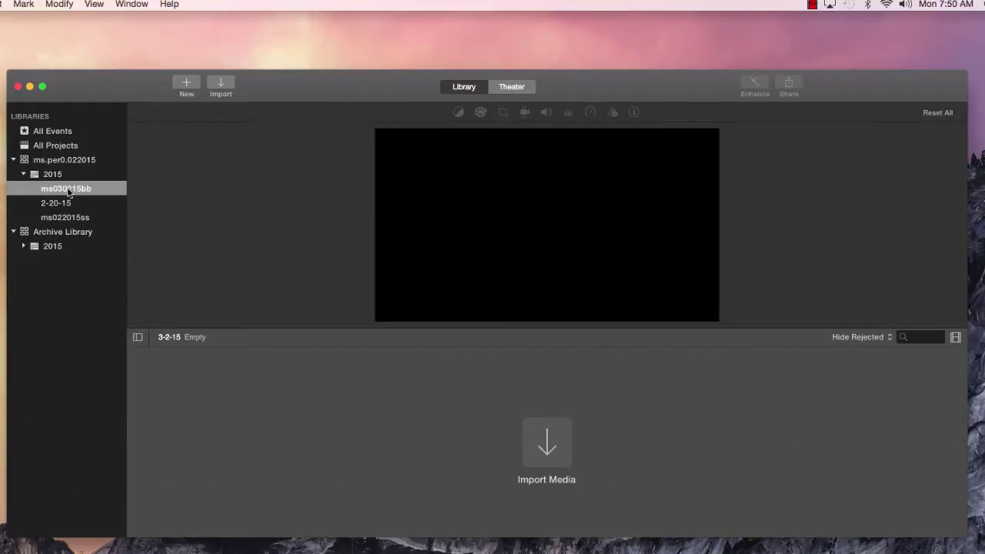
# Import msanime1–msanime12.png from Documents > ms.per6.021115 > ms022415anime1 into the ms030215bb event.
pyautogui.click(542, 445)
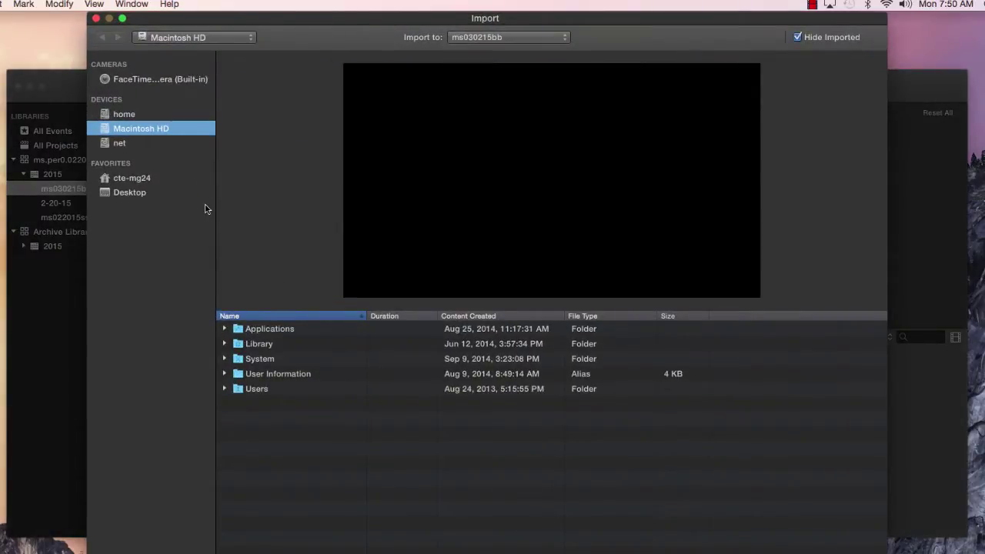
pyautogui.click(141, 180)
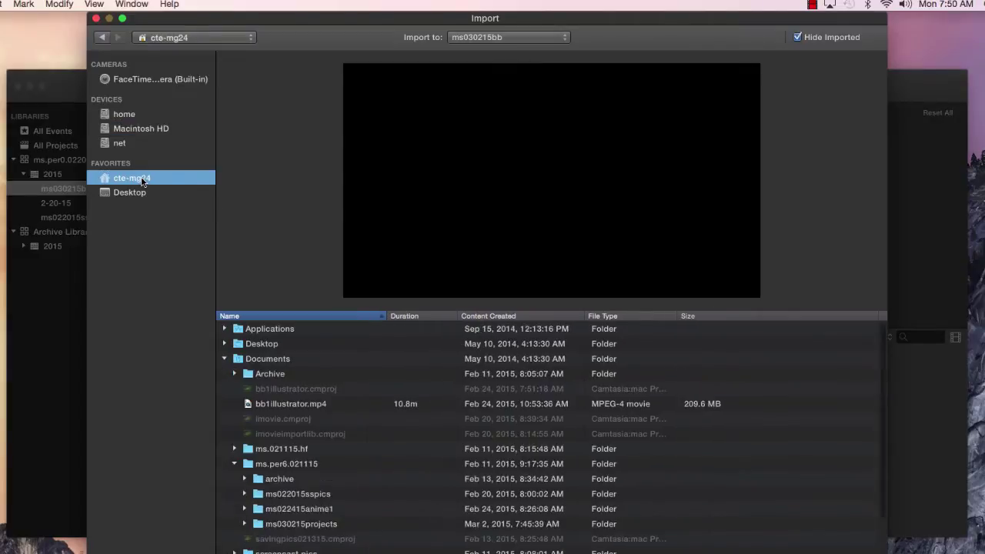
pyautogui.click(233, 357)
pyautogui.click(233, 360)
pyautogui.doubleClick(291, 509)
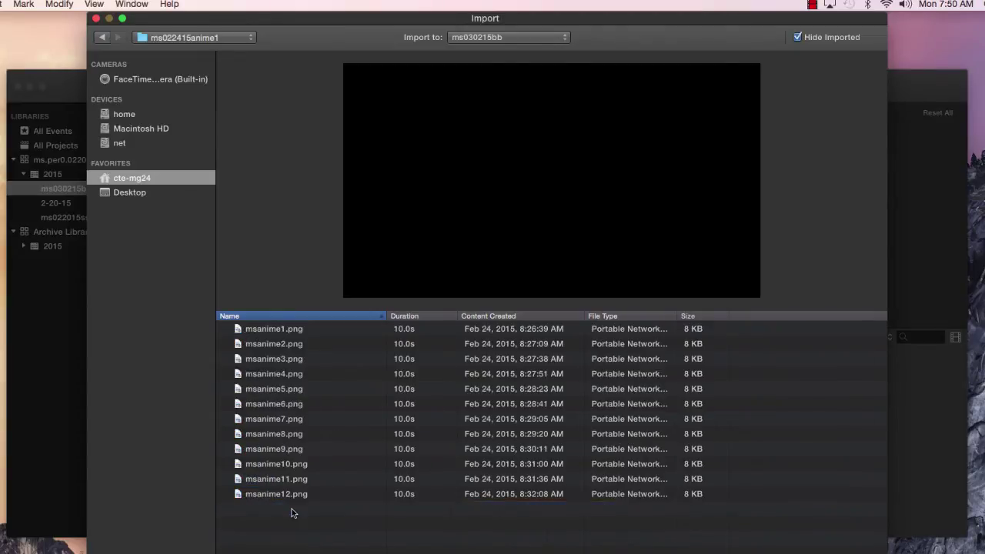
pyautogui.moveTo(319, 334)
pyautogui.mouseDown()
pyautogui.moveTo(325, 378)
pyautogui.moveTo(315, 339)
pyautogui.mouseUp()
pyautogui.click(315, 334)
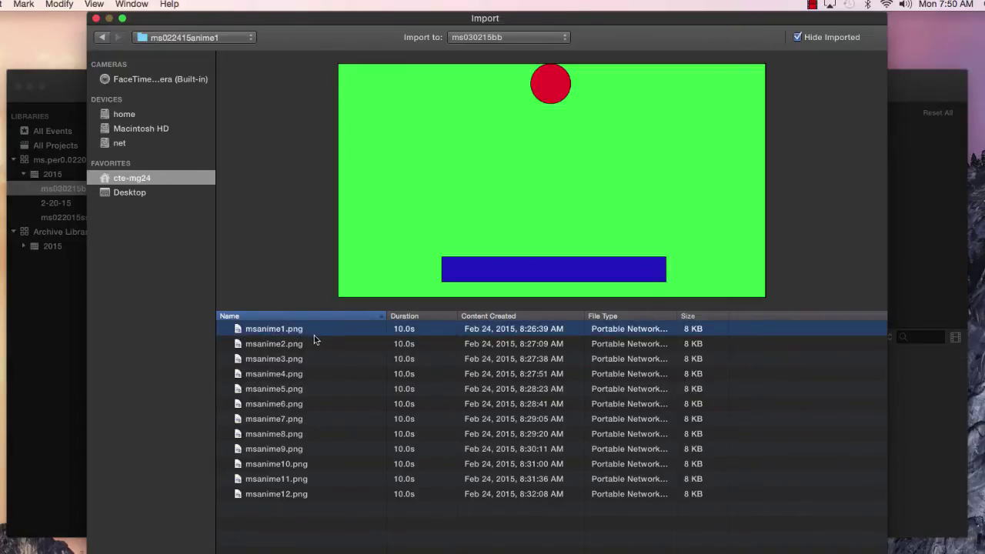
pyautogui.keyDown('shift'); pyautogui.click(324, 499); pyautogui.keyUp('shift')
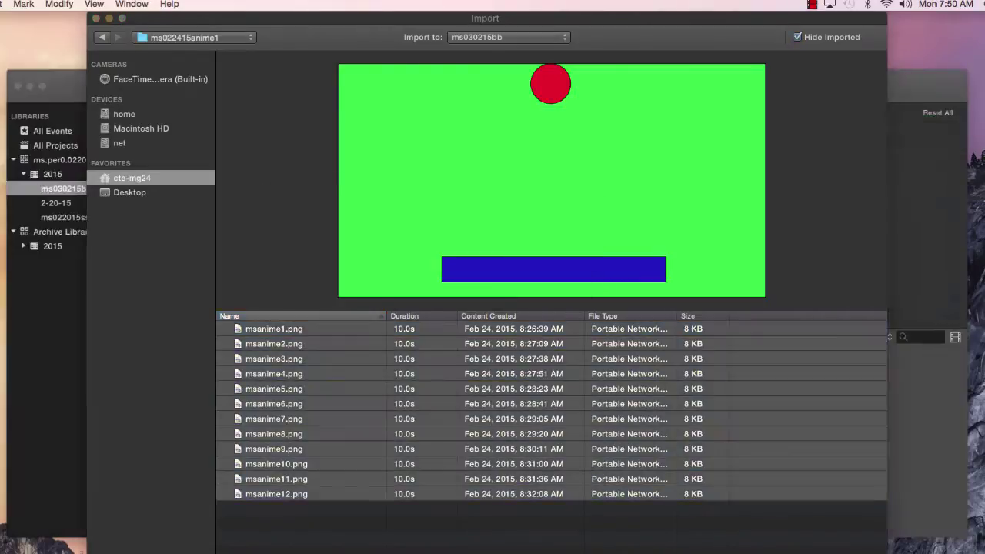
pyautogui.press('Return')
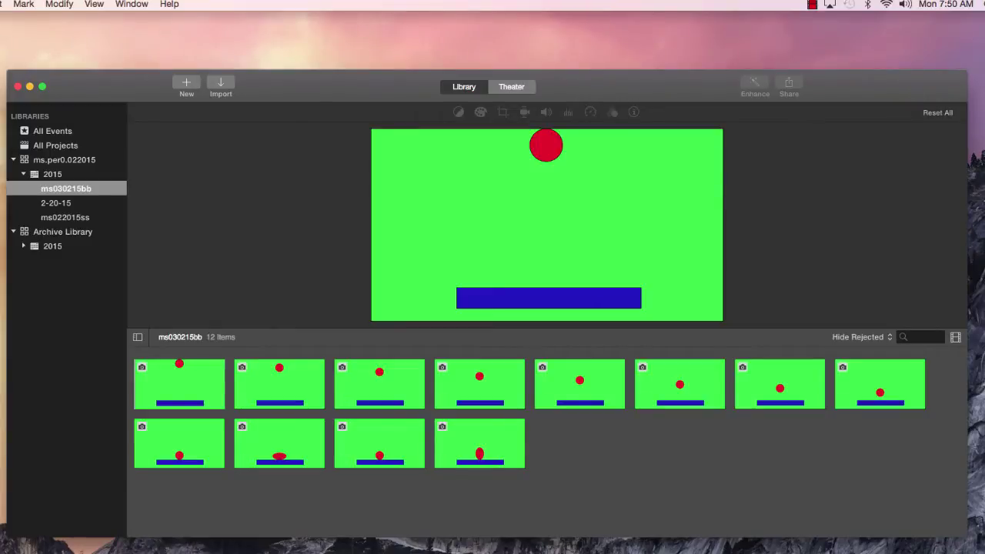
# Create a No Theme movie named ms030215bb in the ms030215bb event.
pyautogui.click(186, 85)
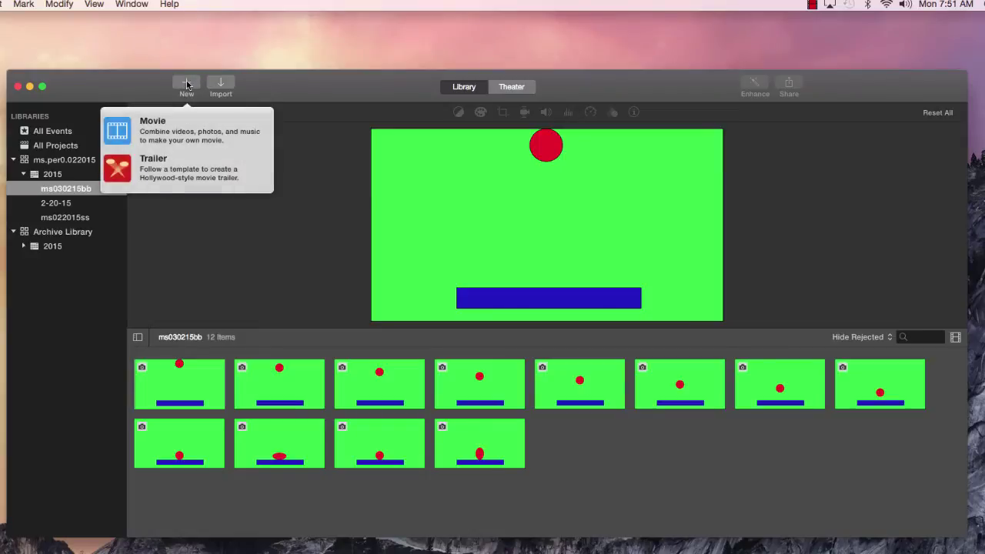
pyautogui.click(165, 135)
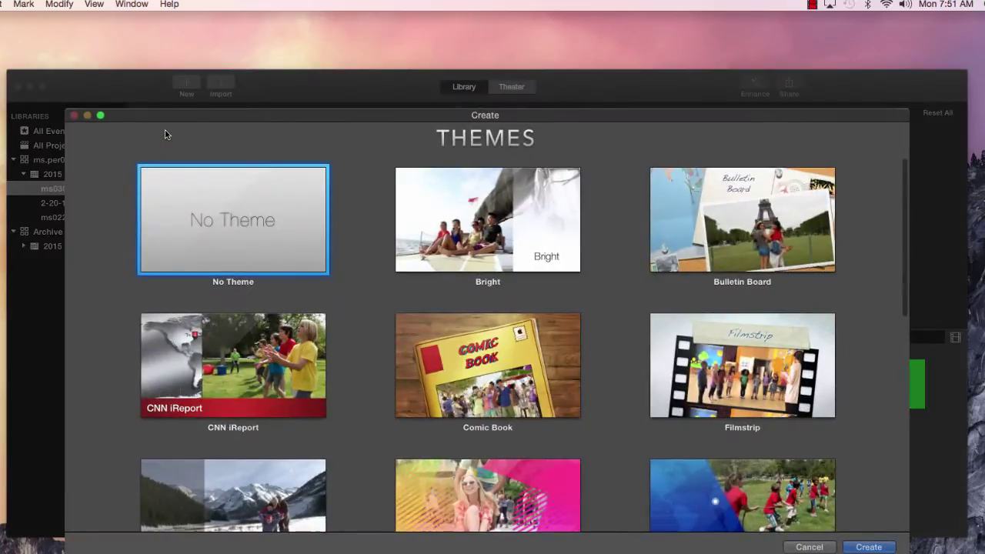
pyautogui.click(869, 547)
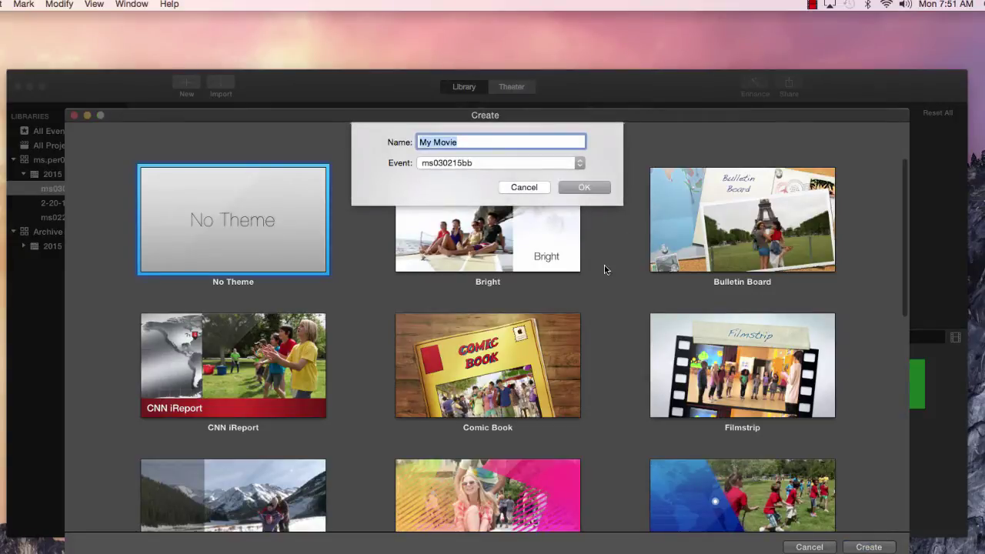
pyautogui.write('ms030215bb')
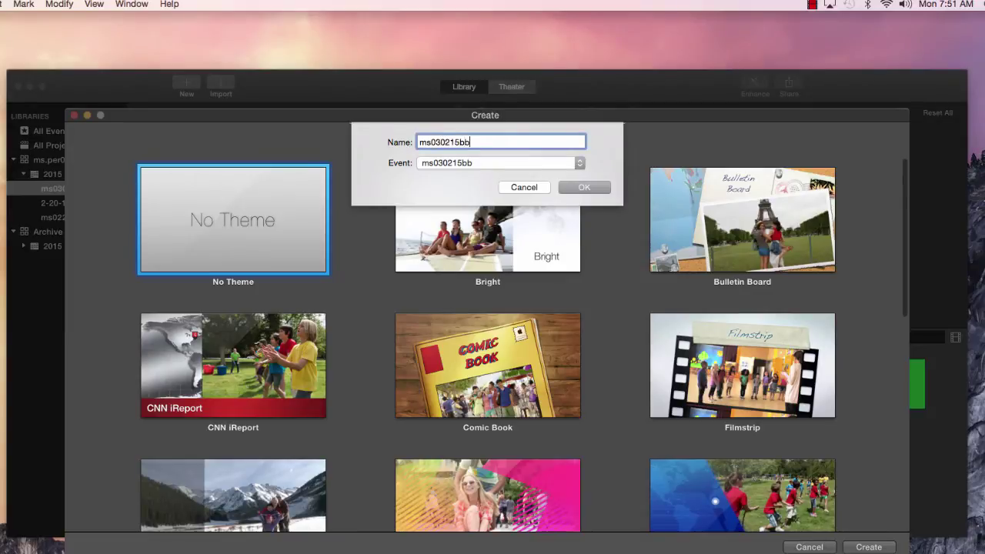
pyautogui.click(583, 187)
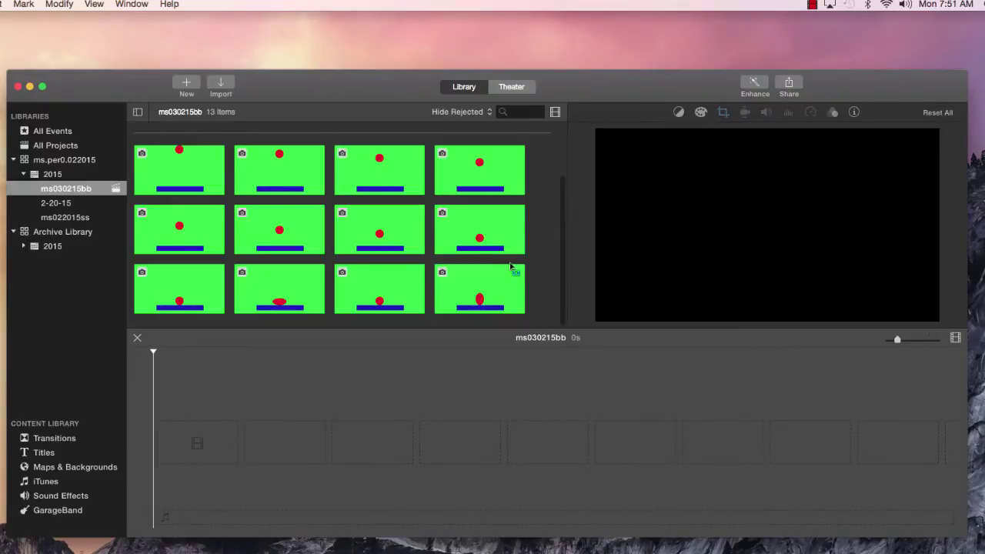
# Add all twelve frames to the timeline at 4.0s each (48s) and play from the start.
pyautogui.click(183, 166)
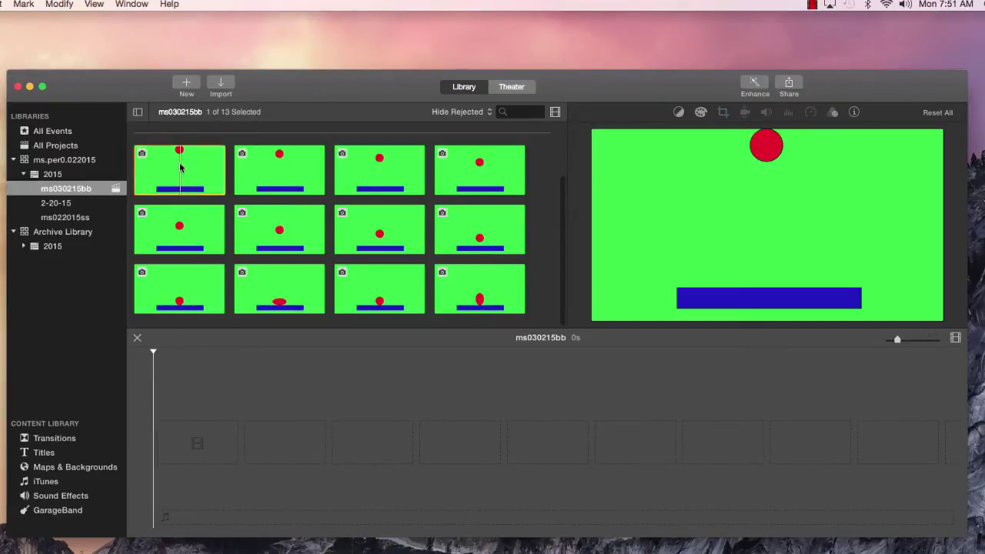
pyautogui.keyDown('shift'); pyautogui.click(479, 298); pyautogui.keyUp('shift')
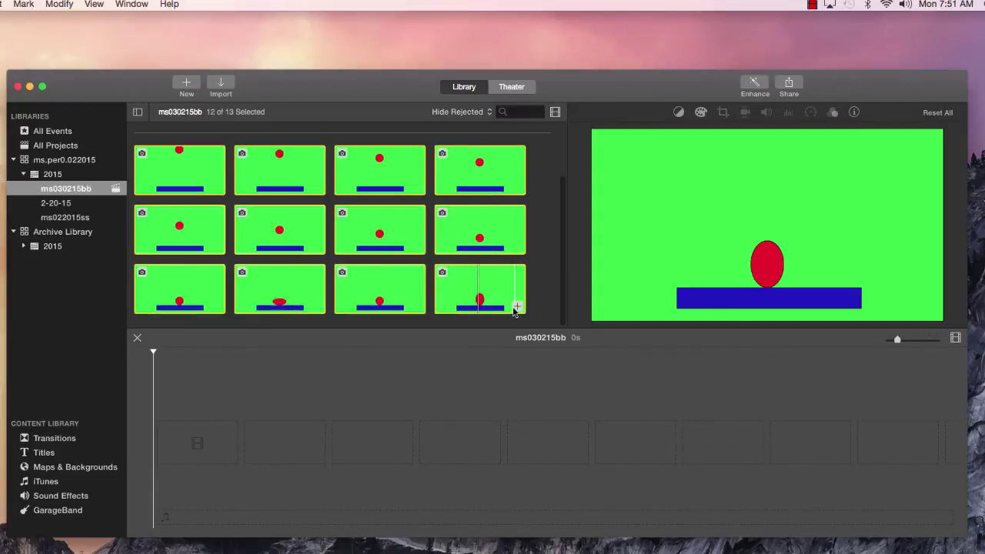
pyautogui.click(516, 307)
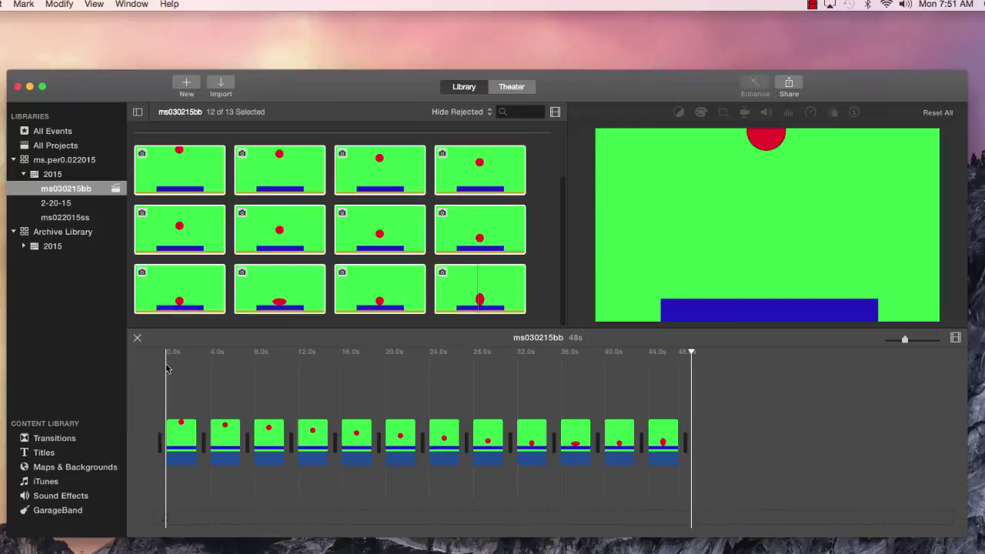
pyautogui.press('space')
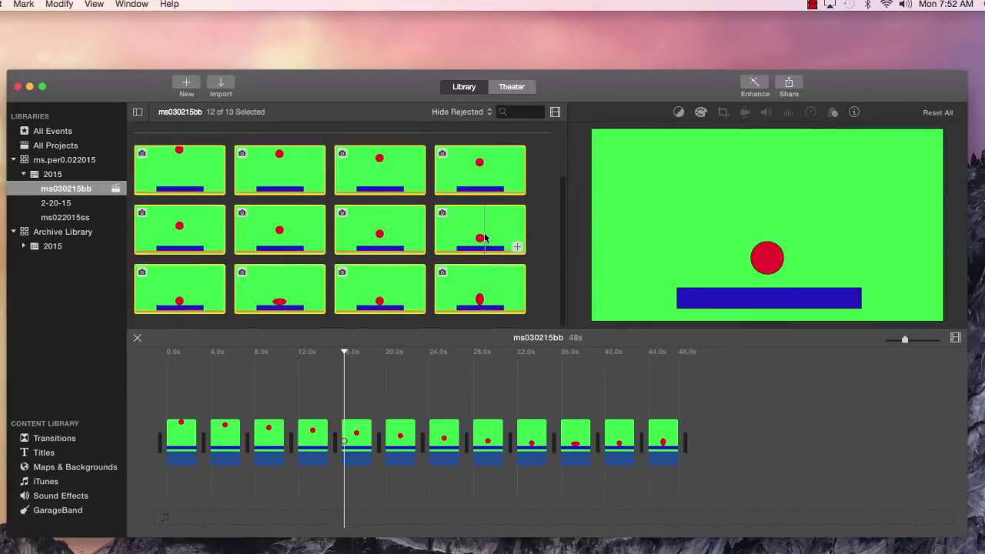
# Append the four second-row frames to the timeline's end, from last to first.
pyautogui.click(690, 359)
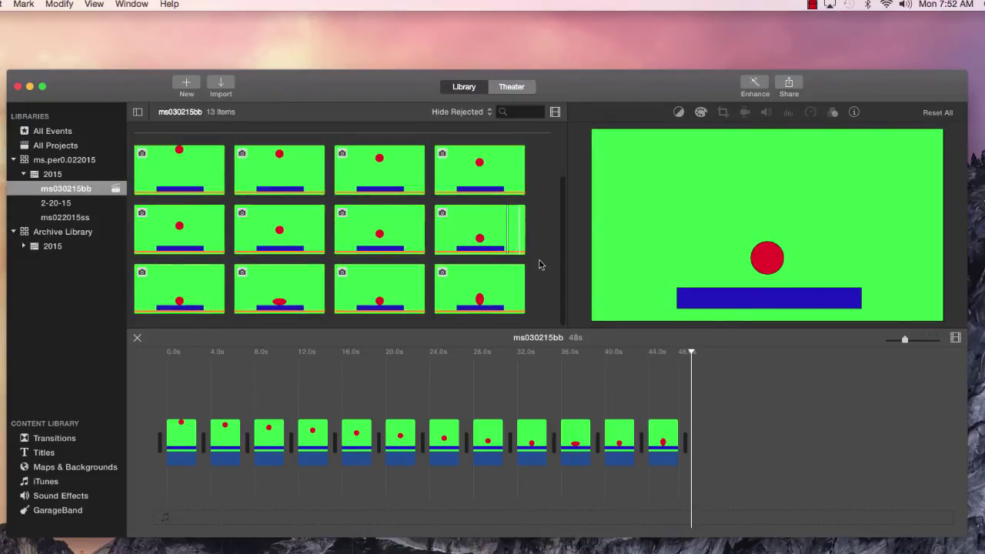
pyautogui.click(514, 243)
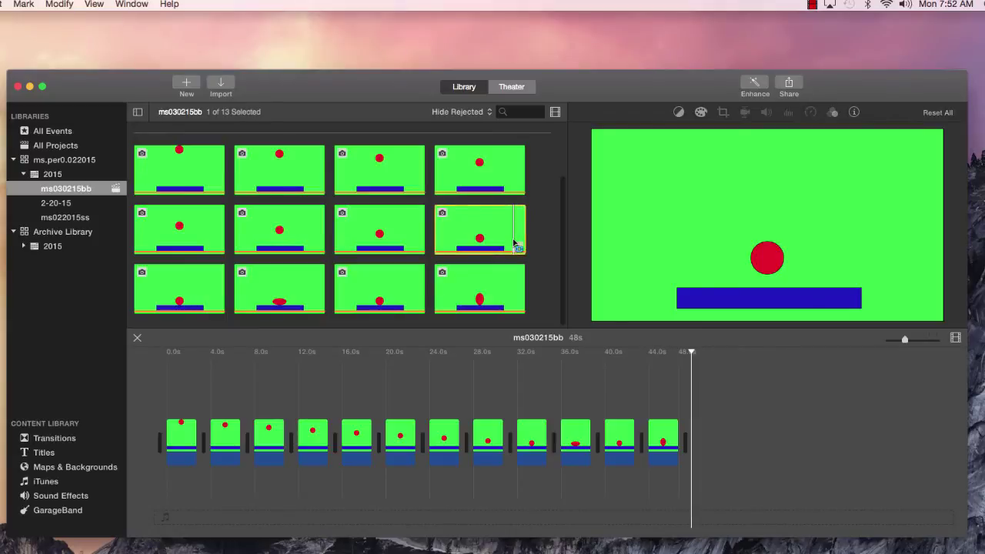
pyautogui.click(516, 246)
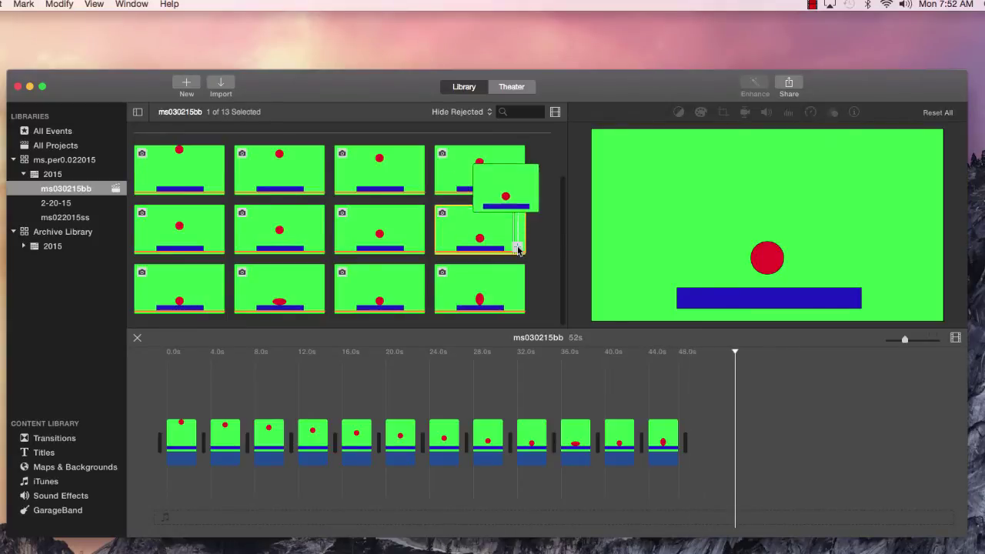
pyautogui.click(416, 248)
pyautogui.click(416, 249)
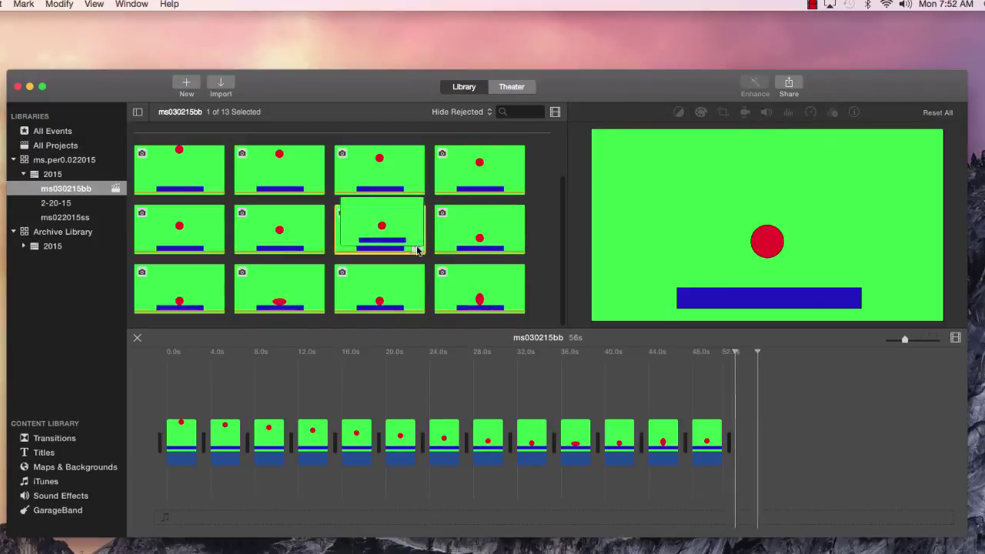
pyautogui.click(279, 229)
pyautogui.click(316, 247)
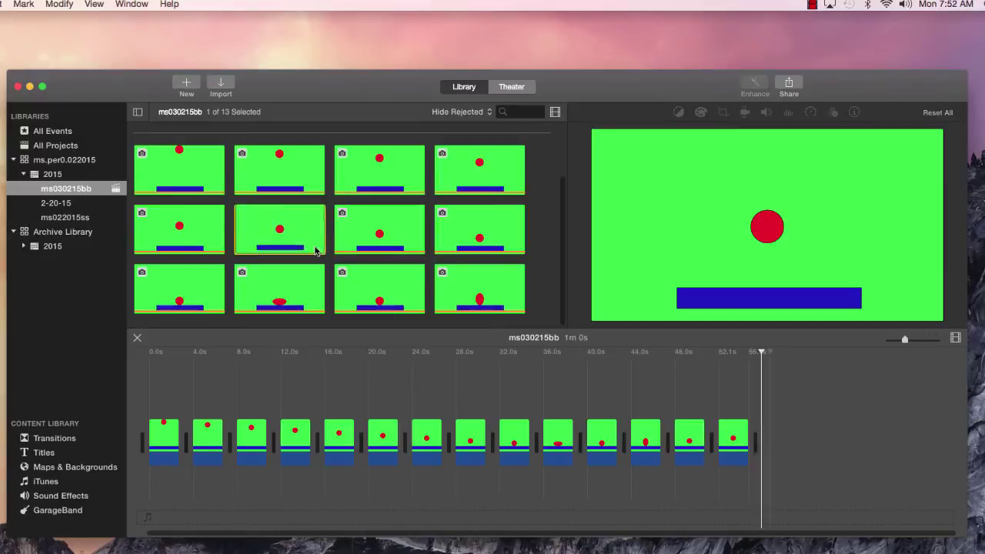
pyautogui.click(184, 238)
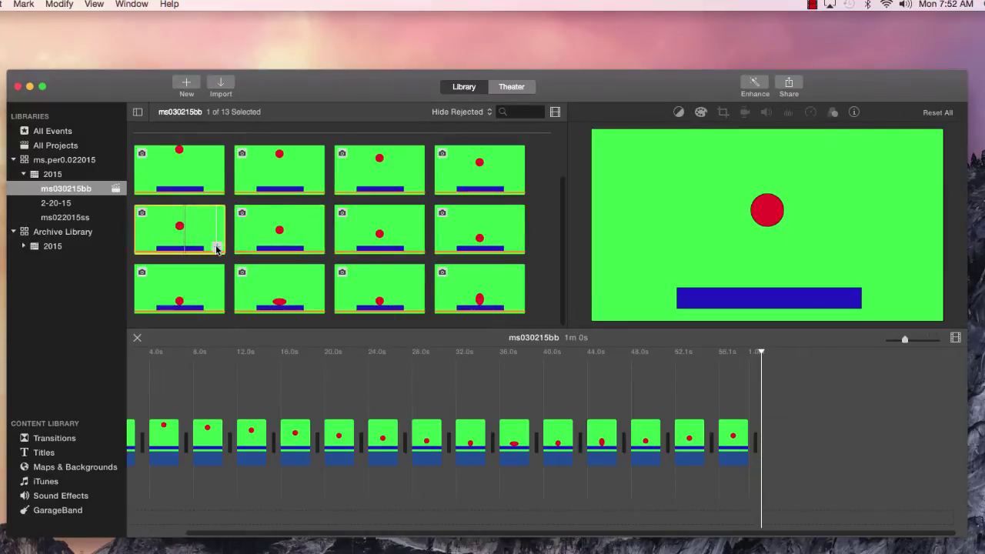
pyautogui.click(217, 247)
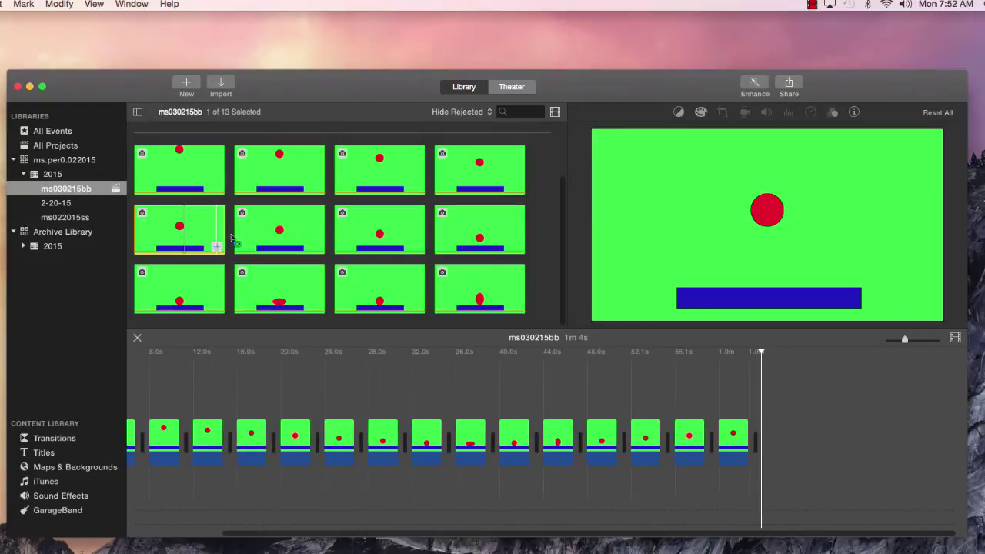
# Append the four first-row frames last to first, bringing the project to 1m 20s.
pyautogui.click(452, 176)
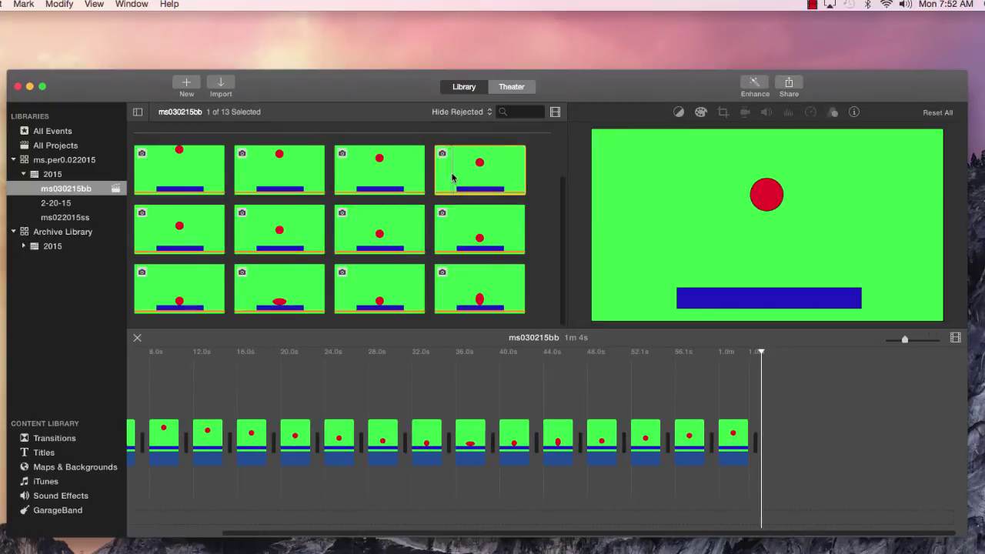
pyautogui.click(518, 189)
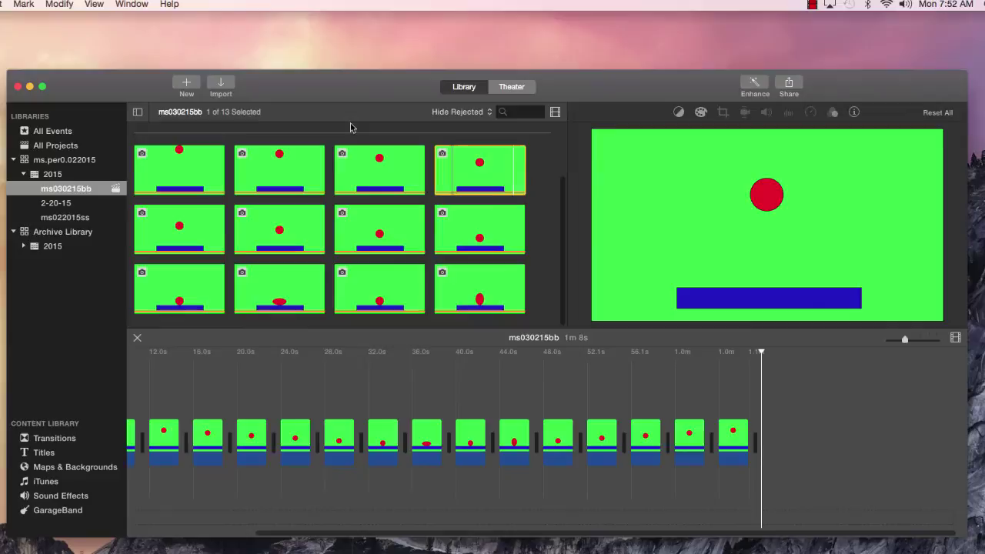
pyautogui.click(369, 163)
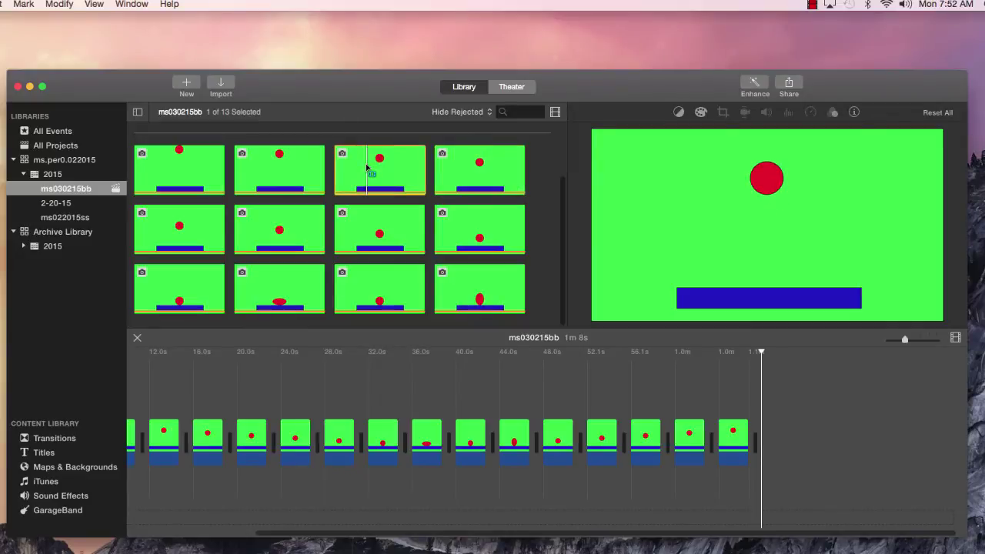
pyautogui.click(416, 188)
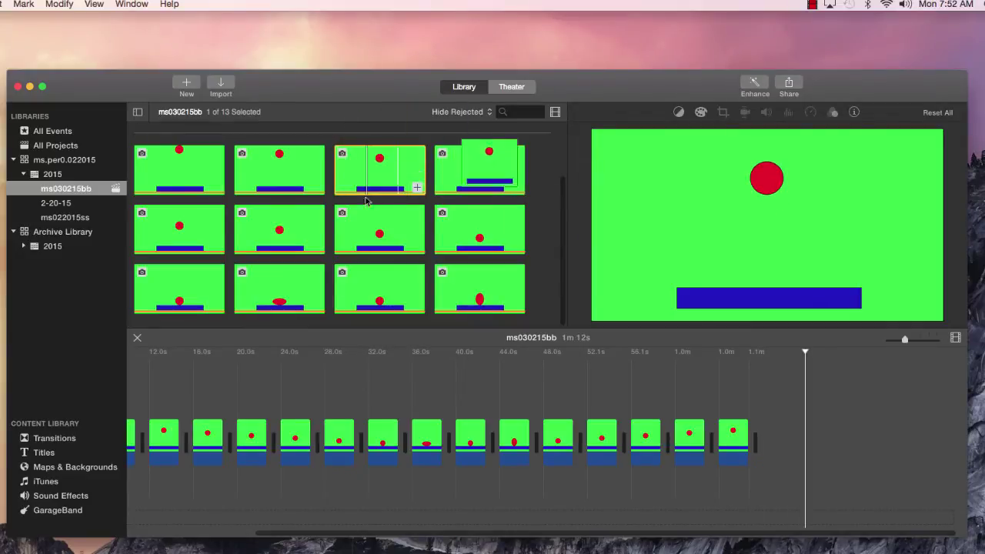
pyautogui.click(295, 176)
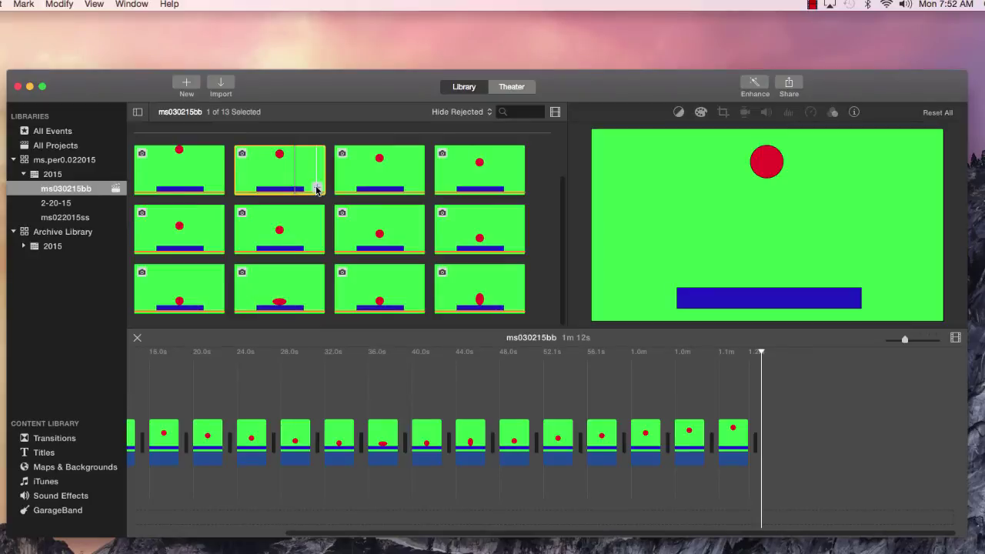
pyautogui.click(316, 190)
pyautogui.click(204, 175)
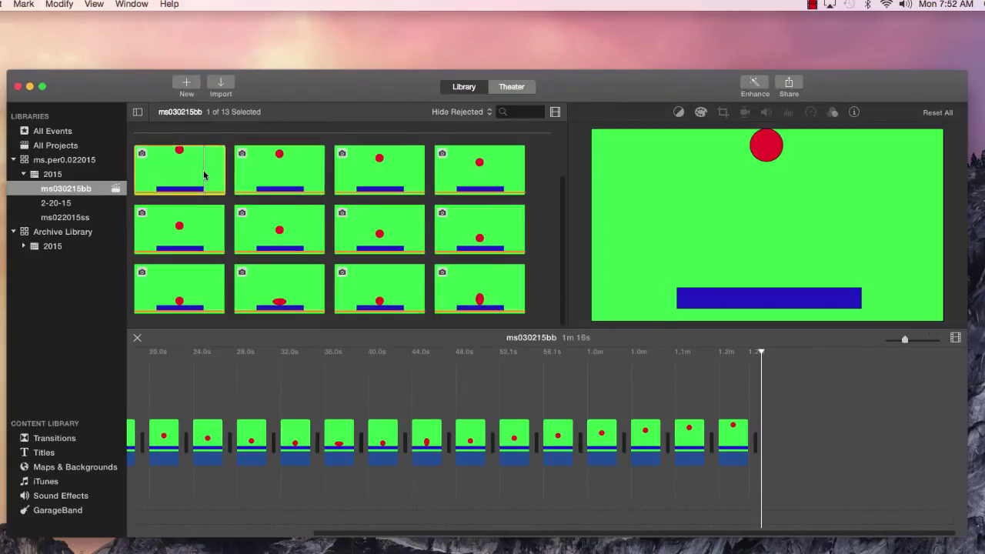
pyautogui.click(216, 189)
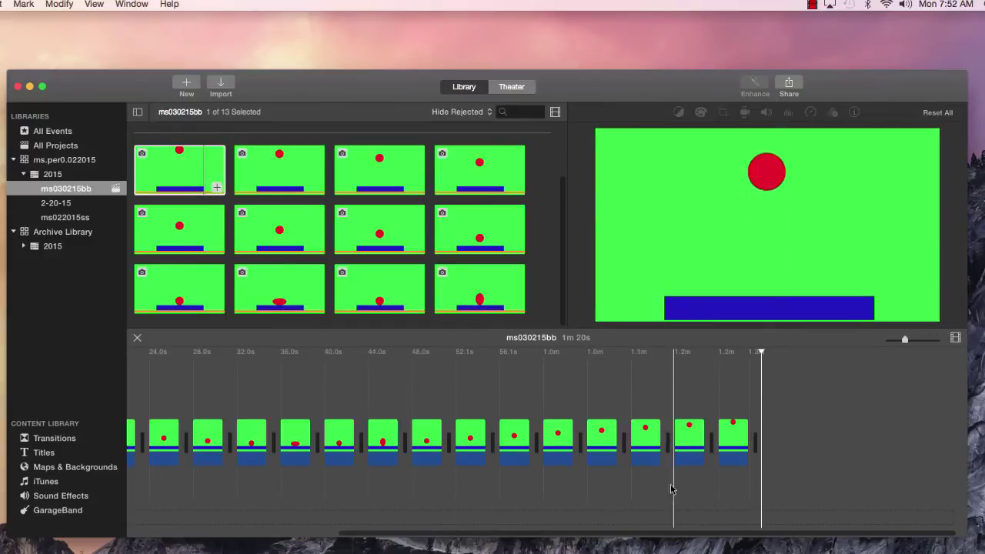
pyautogui.click(743, 525)
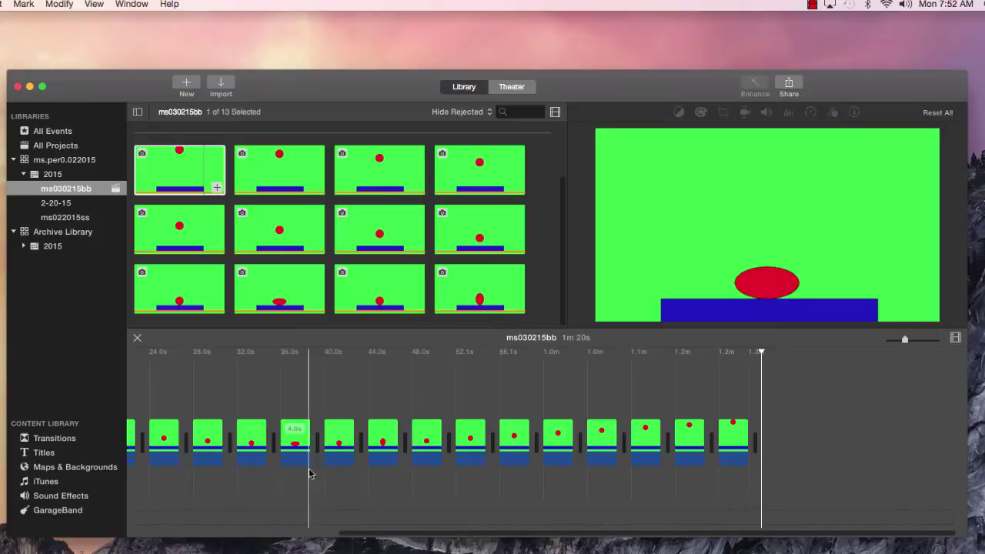
pyautogui.moveTo(349, 536); pyautogui.dragTo(103, 531)
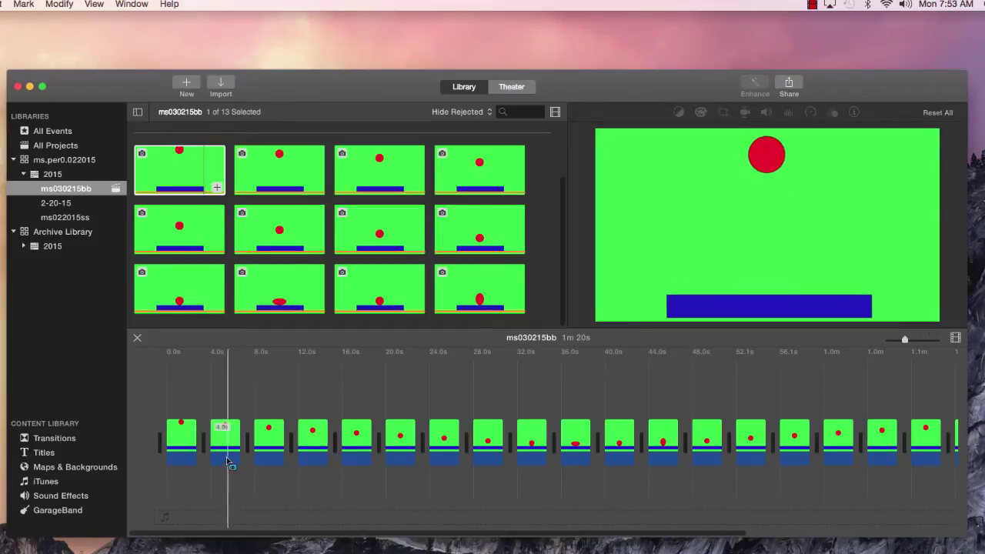
# Set all 20 timeline clips to a 0.1-second duration, shrinking the project to 2s.
pyautogui.click(185, 441)
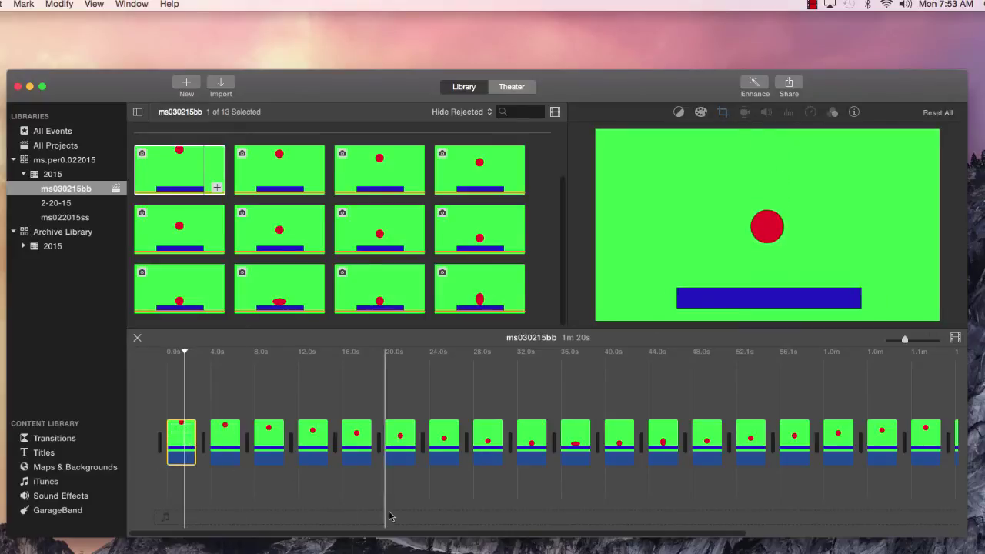
pyautogui.moveTo(478, 537); pyautogui.dragTo(618, 535)
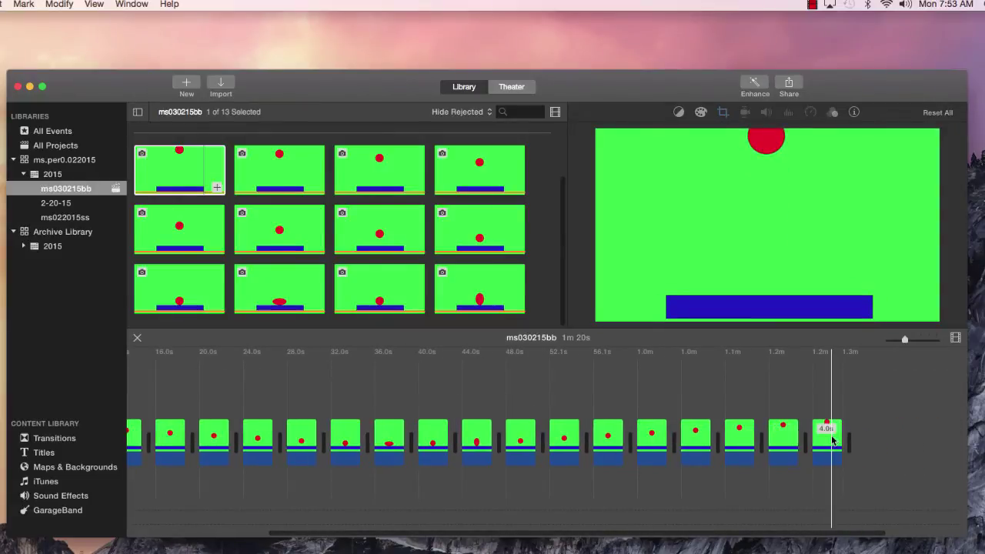
pyautogui.press('super+a')
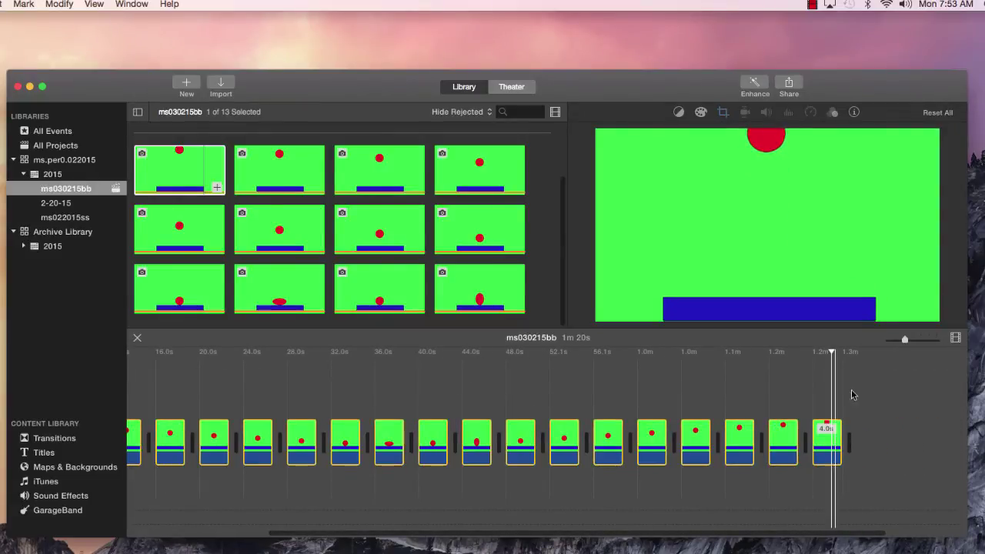
pyautogui.click(854, 113)
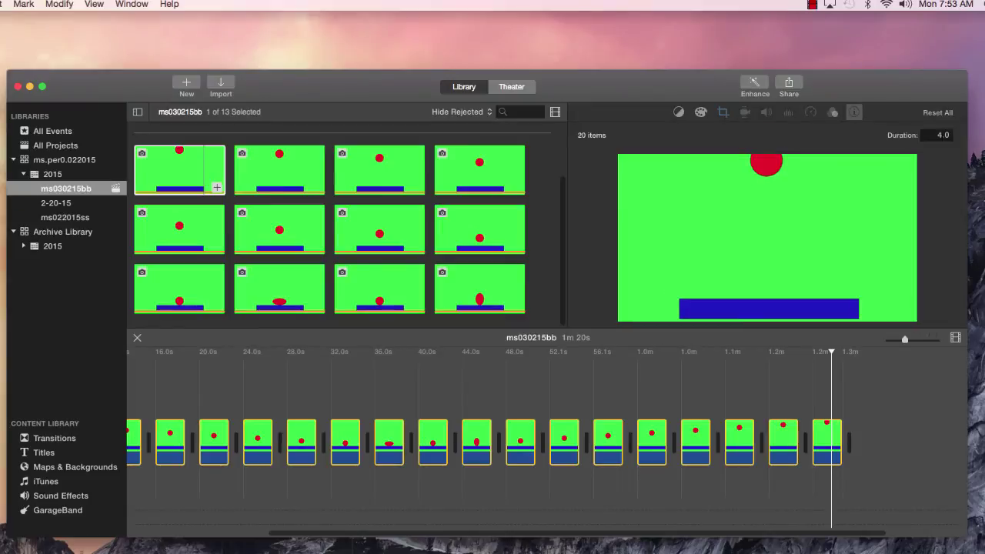
pyautogui.click(939, 135)
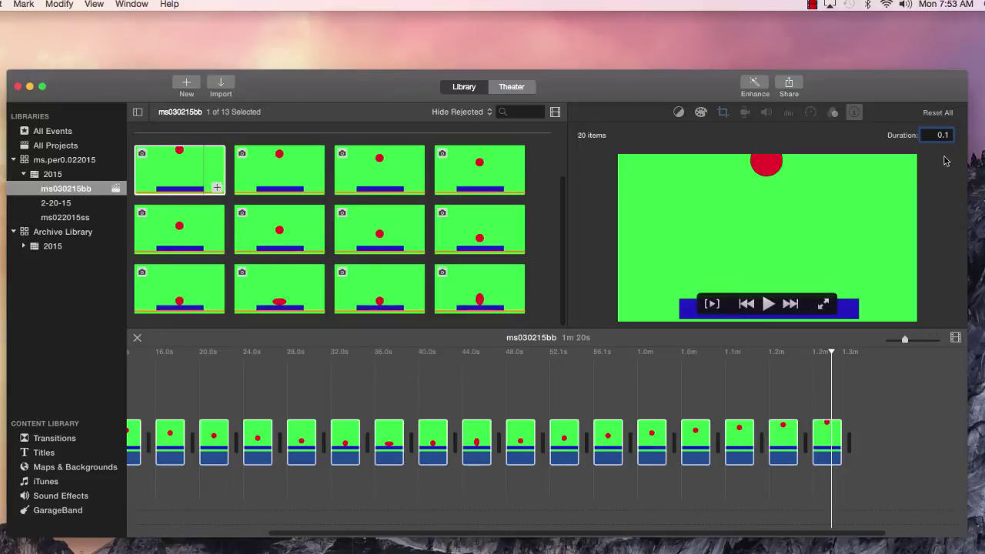
pyautogui.press('Return')
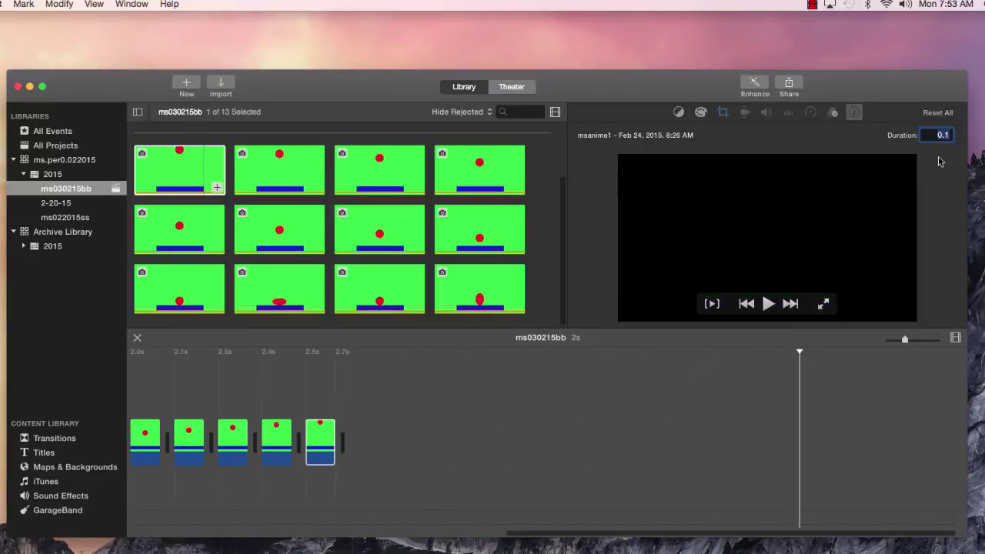
pyautogui.click(558, 341)
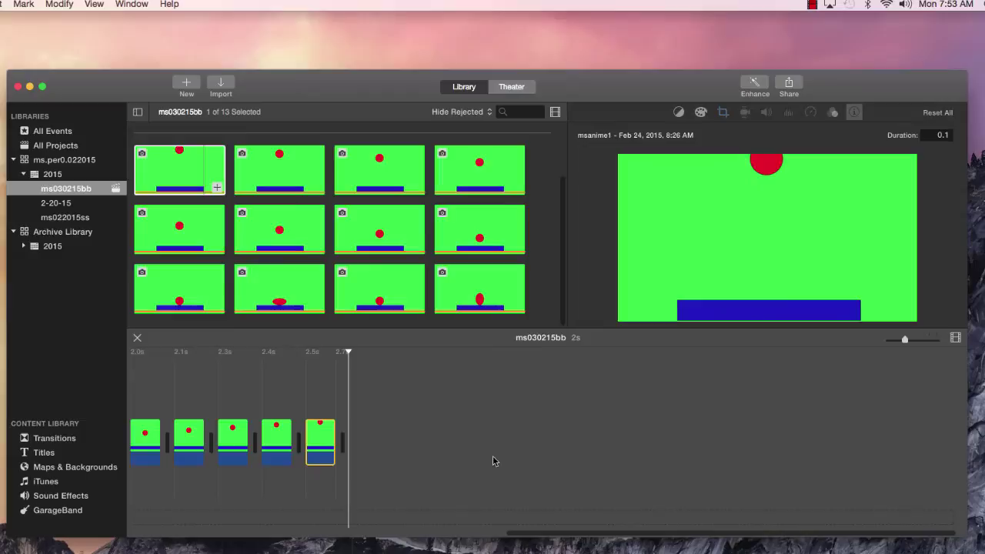
pyautogui.moveTo(571, 536); pyautogui.dragTo(169, 534)
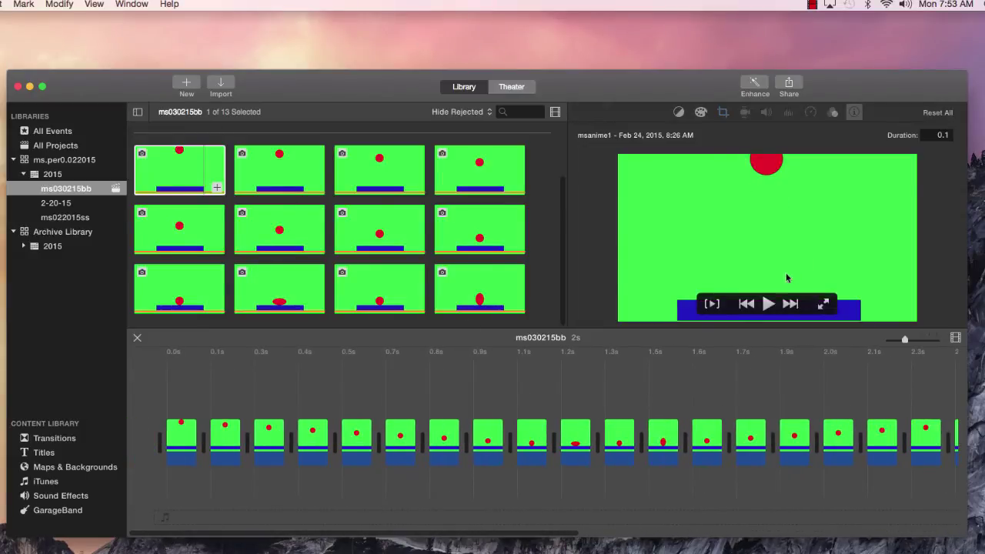
pyautogui.click(767, 304)
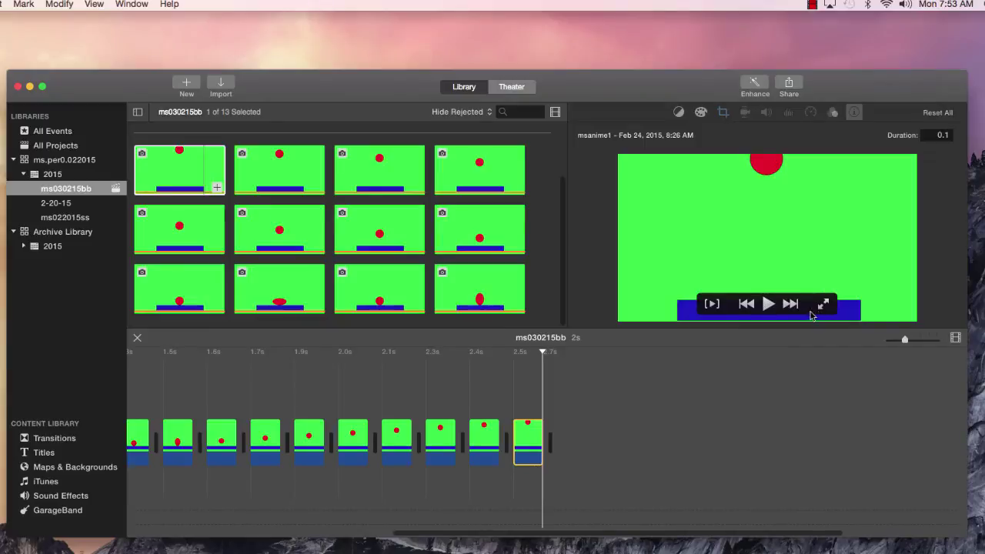
pyautogui.moveTo(440, 536); pyautogui.dragTo(179, 536)
pyautogui.click(167, 355)
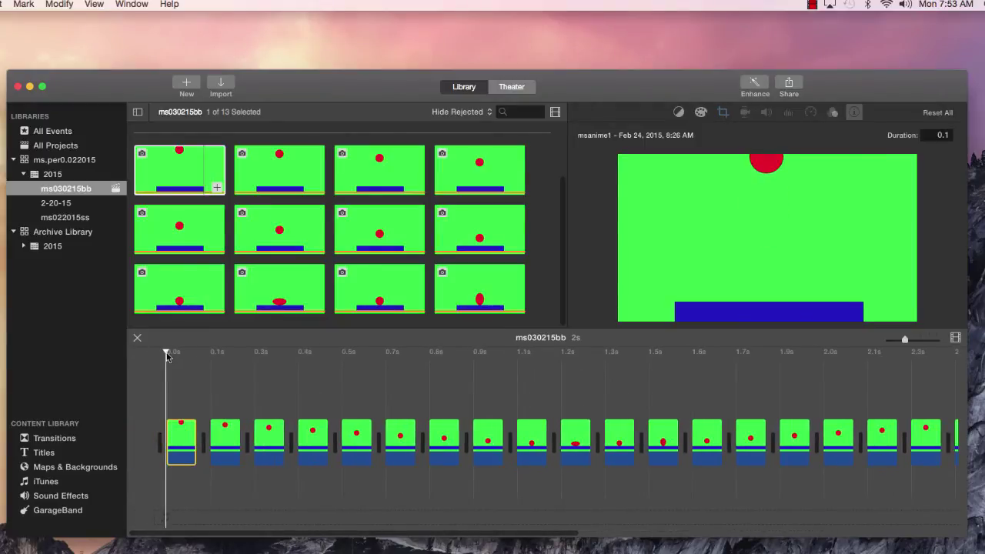
pyautogui.press('space')
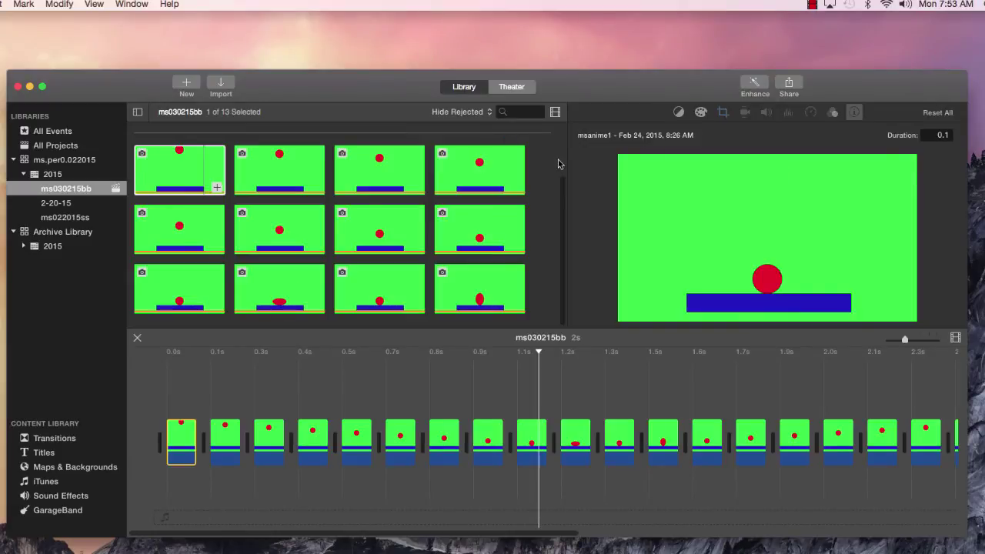
# Apply the Fit crop style to every frame in the timeline instead of Ken Burns.
pyautogui.click(723, 113)
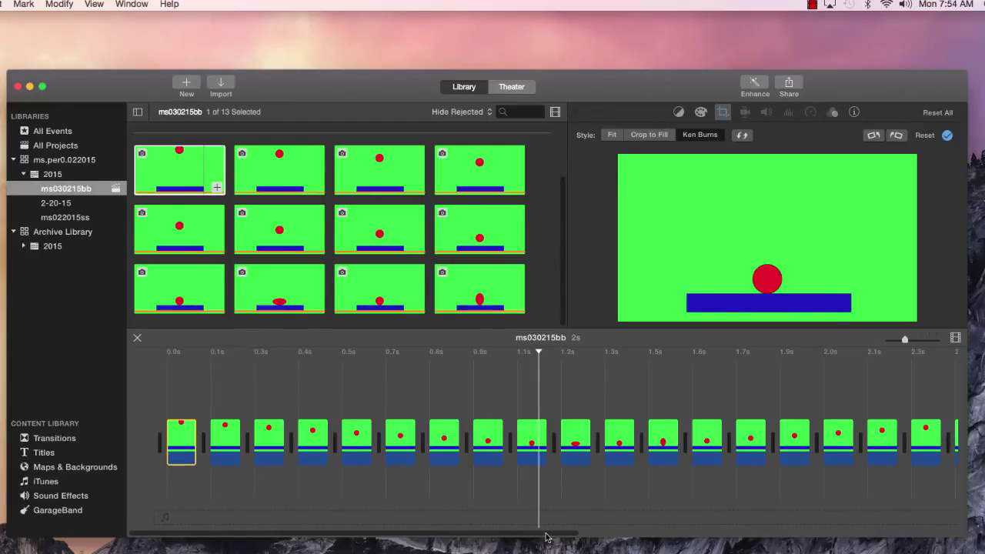
pyautogui.moveTo(546, 536); pyautogui.dragTo(684, 536)
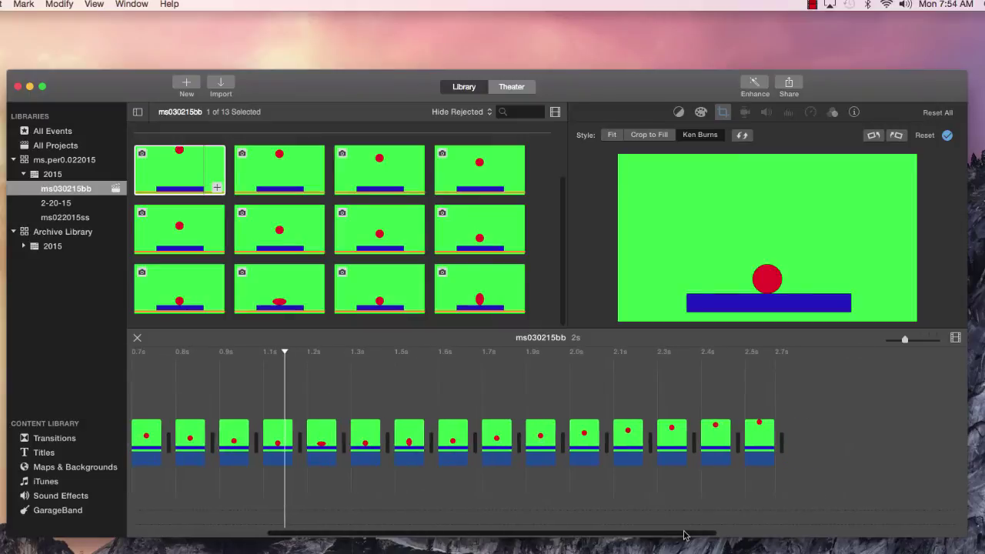
pyautogui.click(758, 444)
pyautogui.press('super+a')
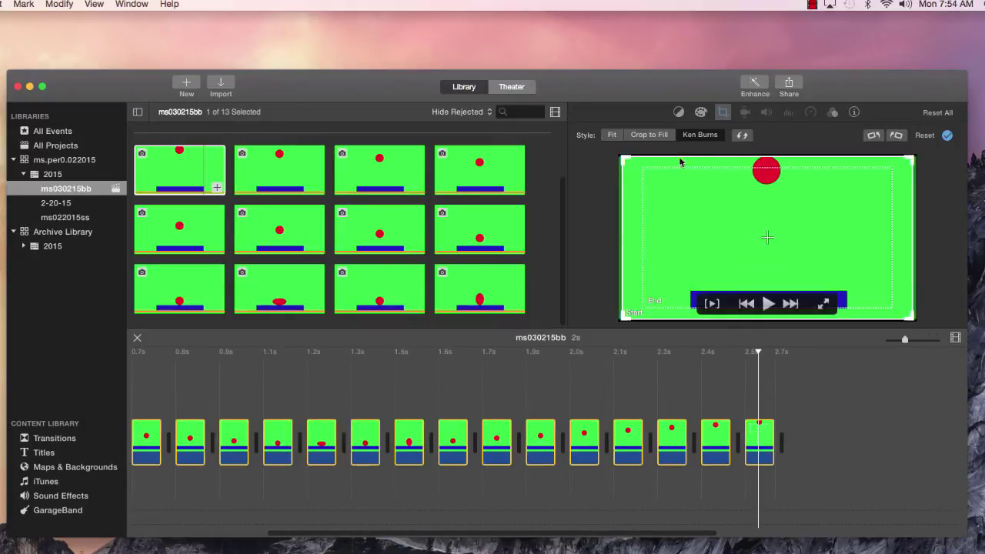
pyautogui.click(613, 136)
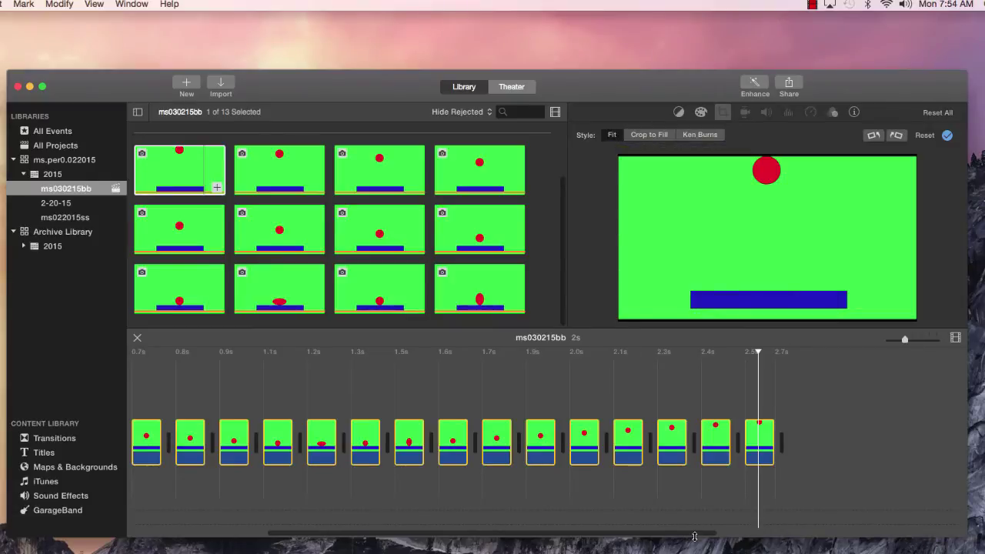
# Preview the animation from 0.0s to confirm the frames no longer pan or zoom.
pyautogui.hscroll(-1, 693, 536)
pyautogui.hscroll(-6, 692, 536)
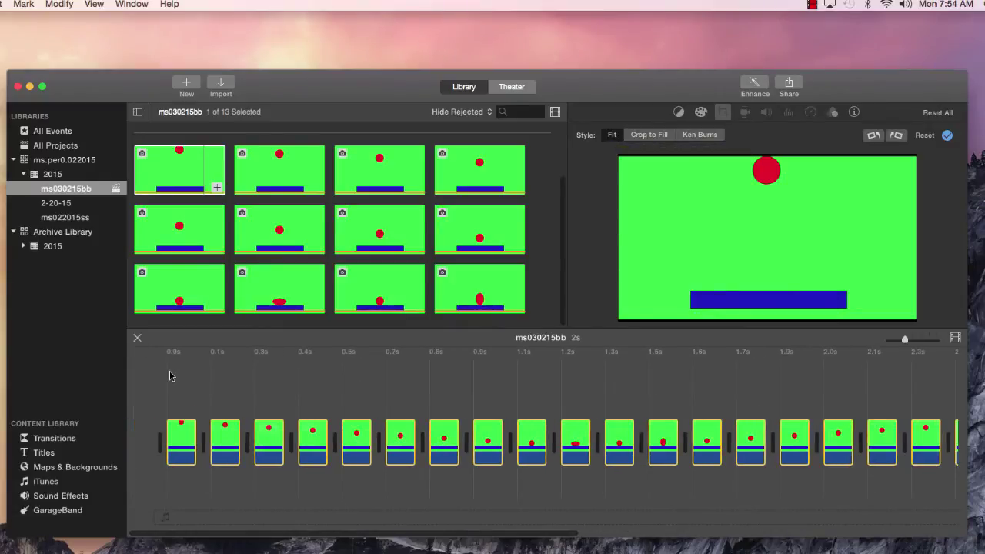
pyautogui.click(166, 353)
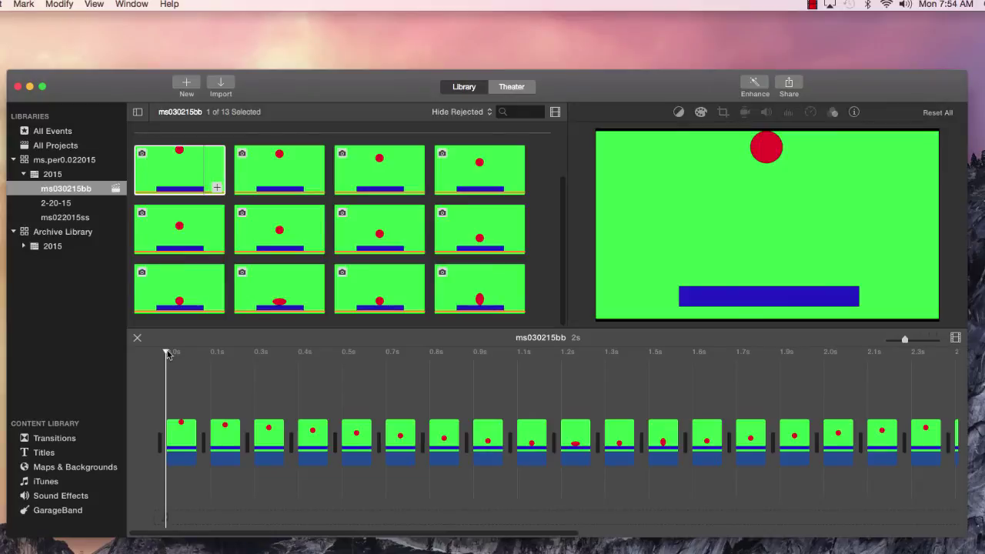
pyautogui.press('space')
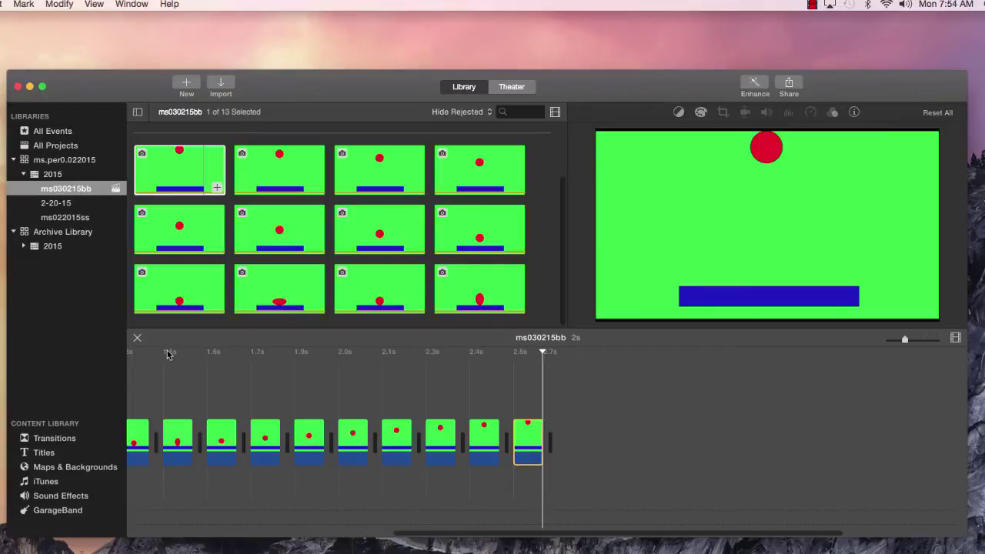
# Select all timeline clips, then move the playhead past the last clip at the timeline's end.
pyautogui.moveTo(452, 537); pyautogui.dragTo(149, 536)
pyautogui.click(171, 498)
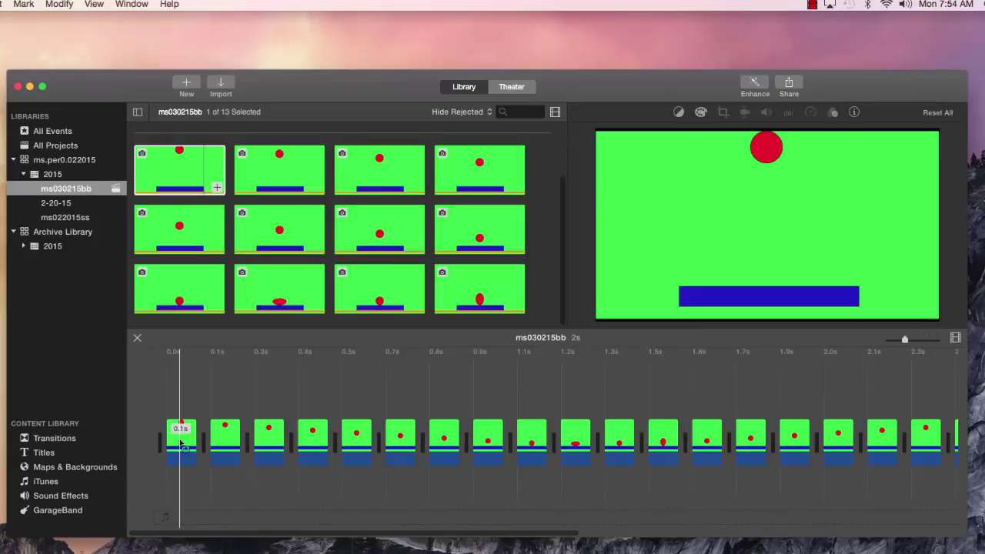
pyautogui.press('super+a')
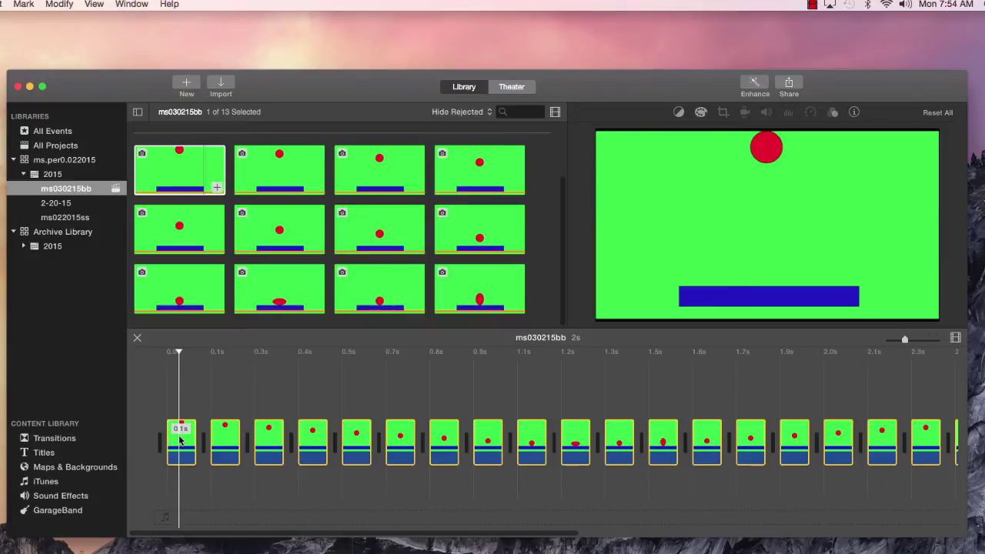
pyautogui.moveTo(345, 533); pyautogui.dragTo(510, 530)
pyautogui.click(741, 355)
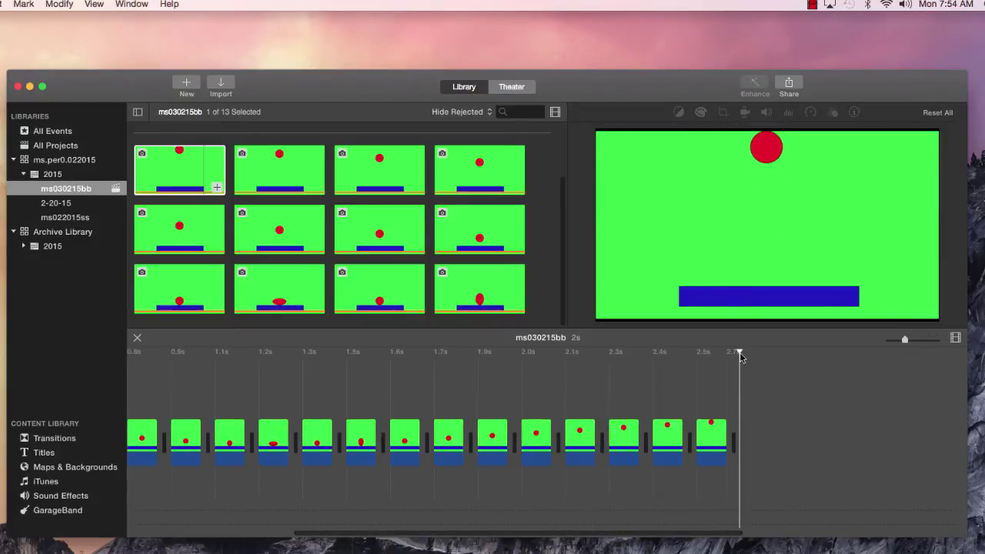
pyautogui.hscroll(10, 739, 352)
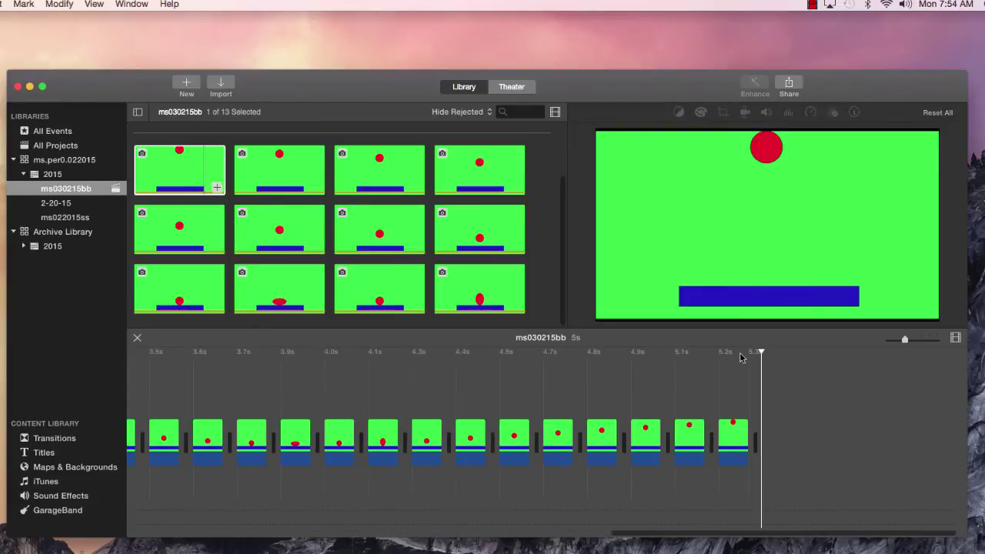
pyautogui.hscroll(10, 741, 356)
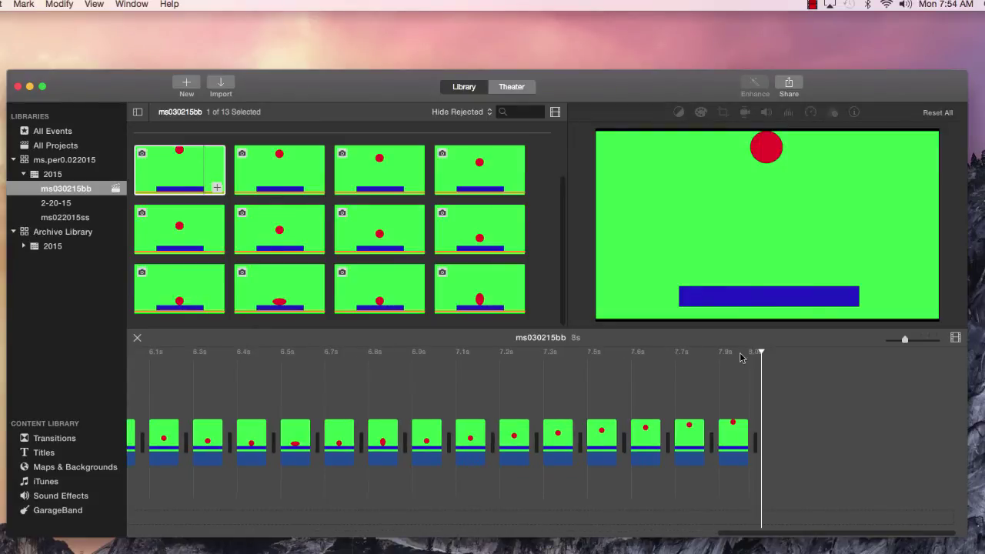
pyautogui.hscroll(20, 741, 357)
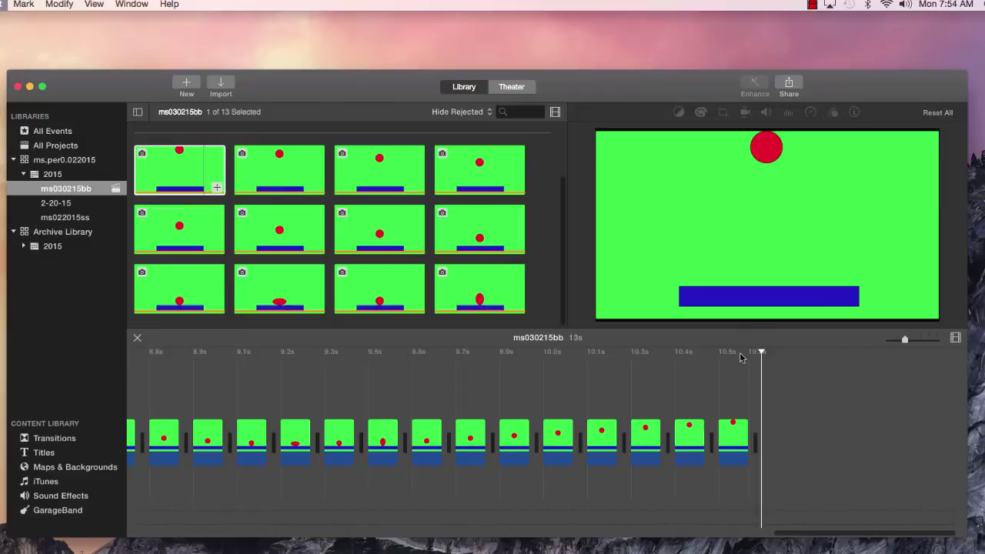
pyautogui.hscroll(10, 740, 357)
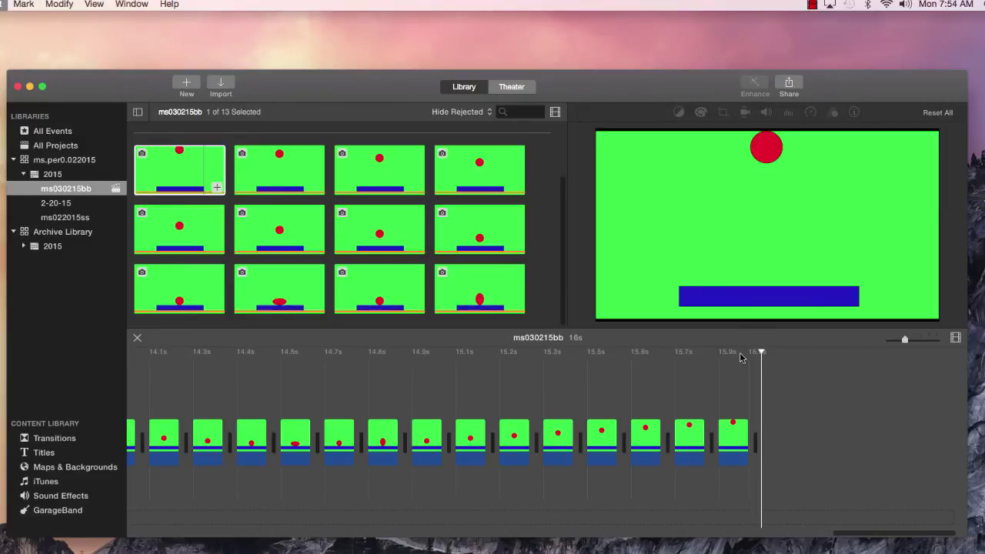
pyautogui.hscroll(10, 741, 357)
pyautogui.hscroll(20, 741, 356)
pyautogui.hscroll(15, 740, 357)
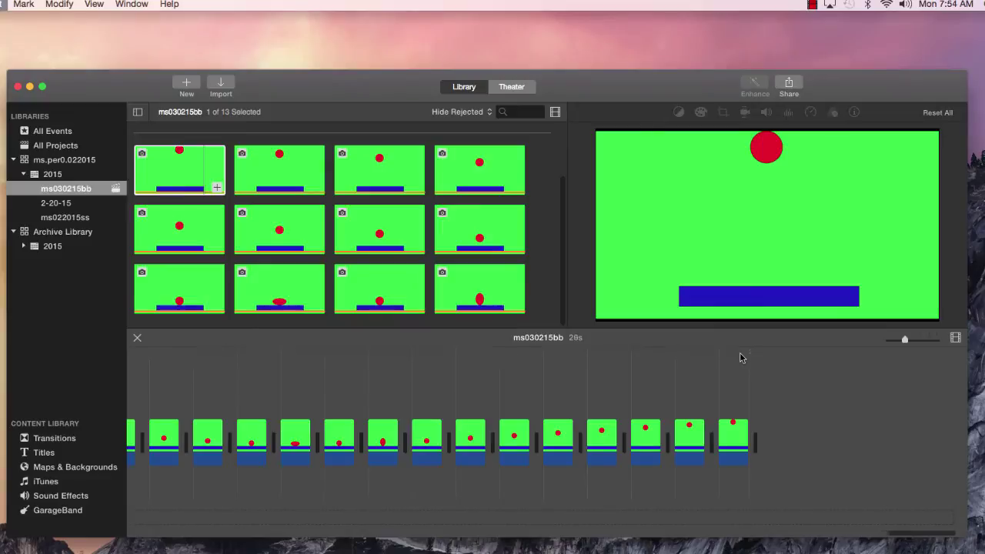
pyautogui.hscroll(15, 741, 356)
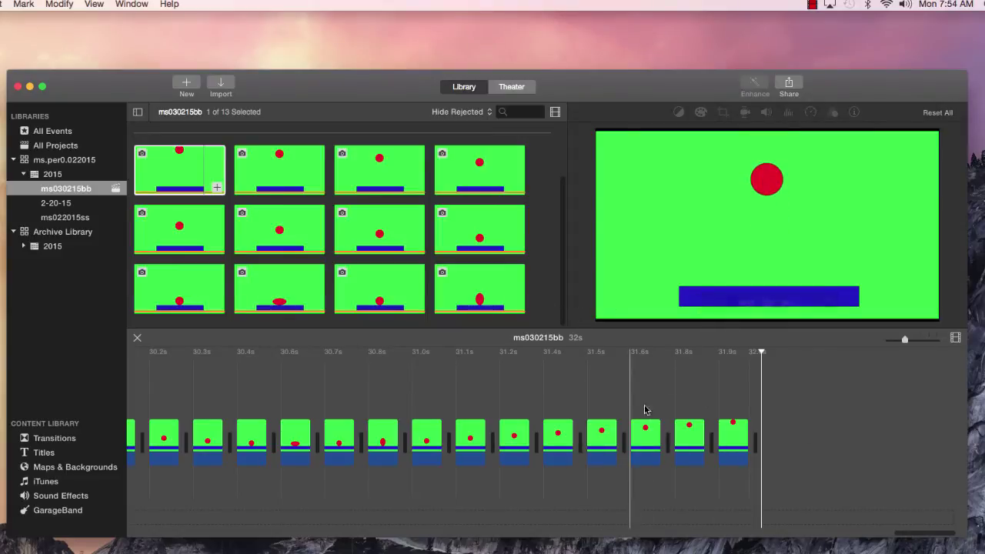
pyautogui.moveTo(925, 536); pyautogui.dragTo(385, 537)
pyautogui.moveTo(768, 302)
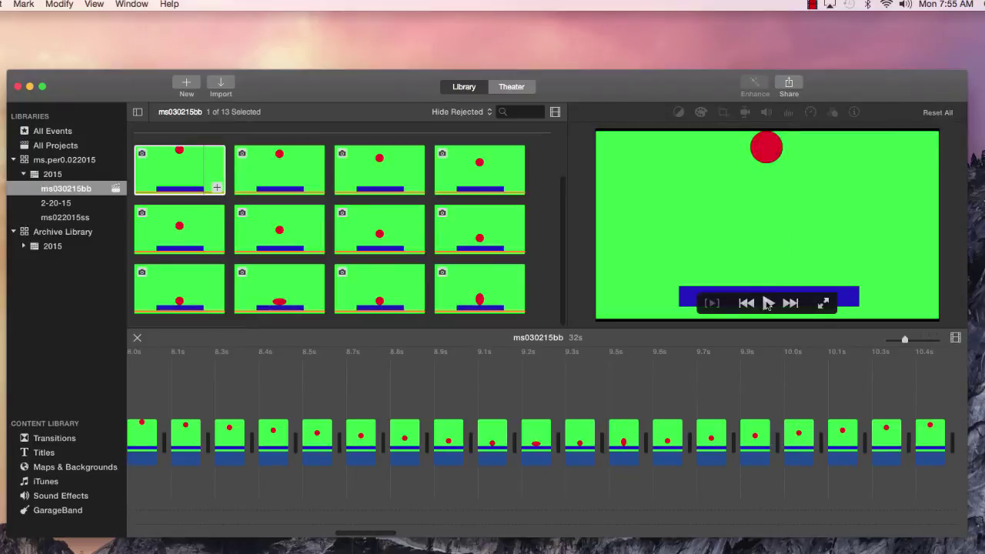
pyautogui.click(767, 304)
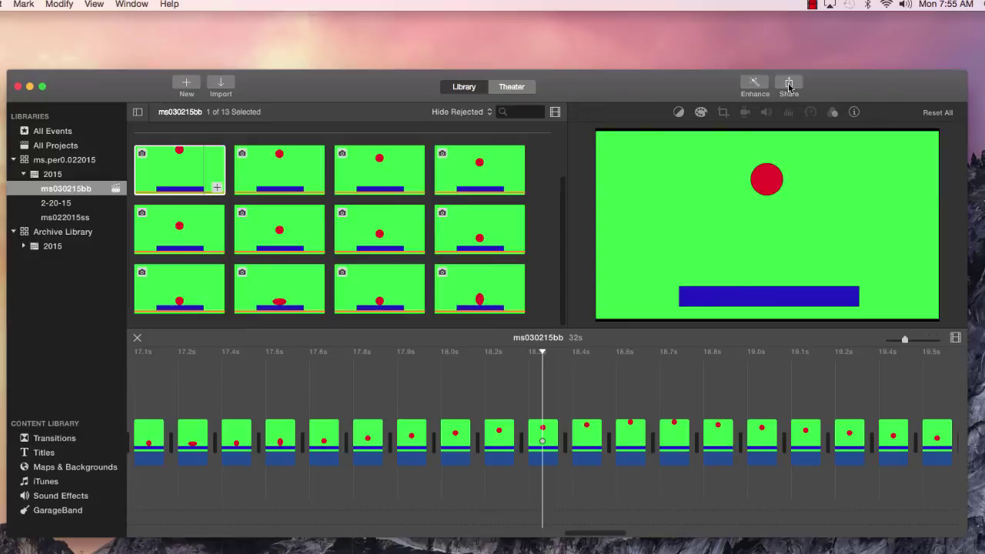
# Set up a 1280 x 720 File share of the movie.
pyautogui.click(788, 87)
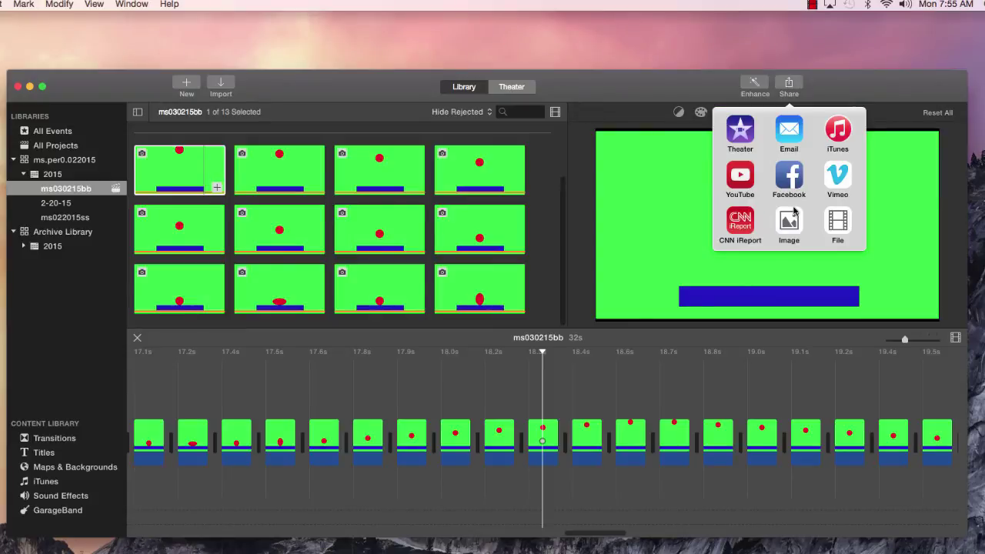
pyautogui.click(836, 220)
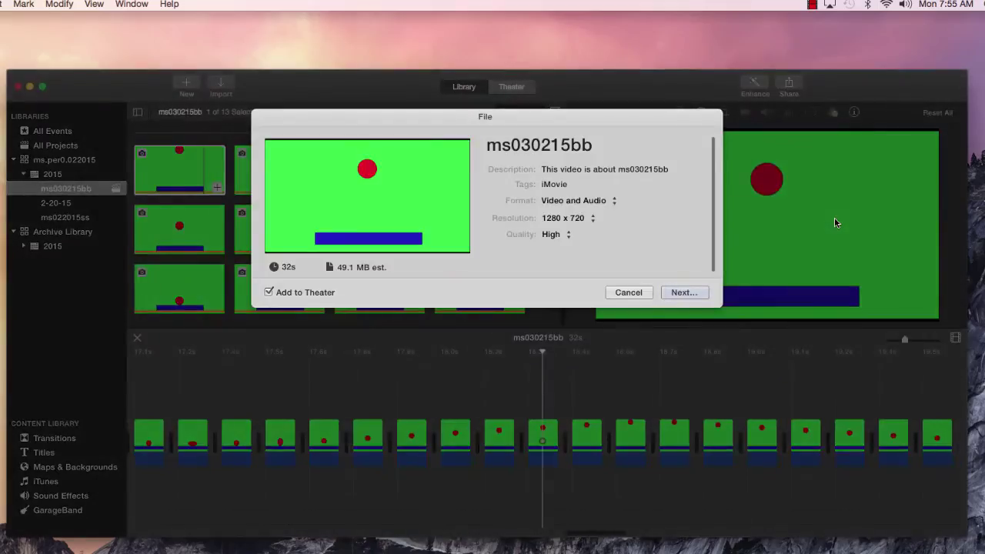
pyautogui.click(683, 292)
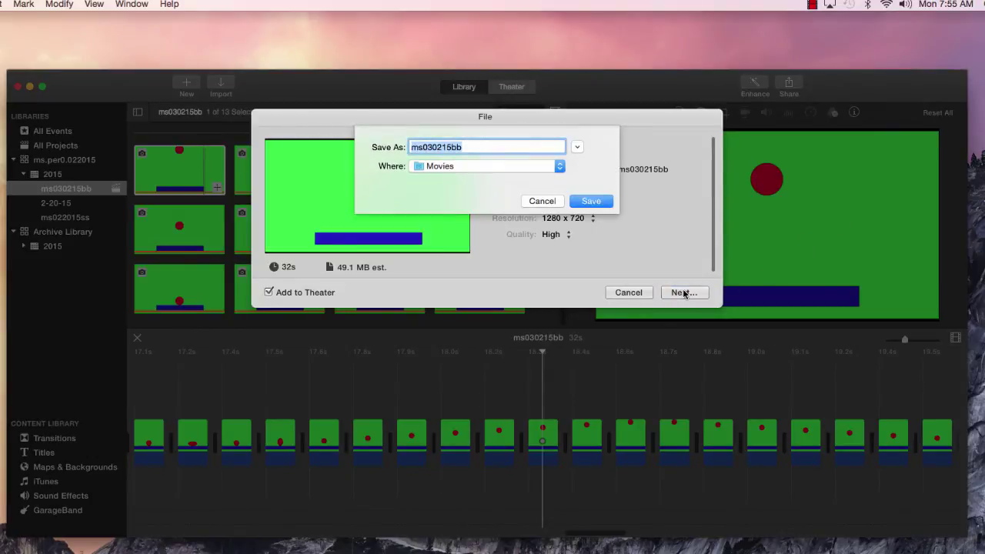
# Save the ms030215bb export into Documents > ms.per6.021115 > ms030215projects.
pyautogui.click(577, 147)
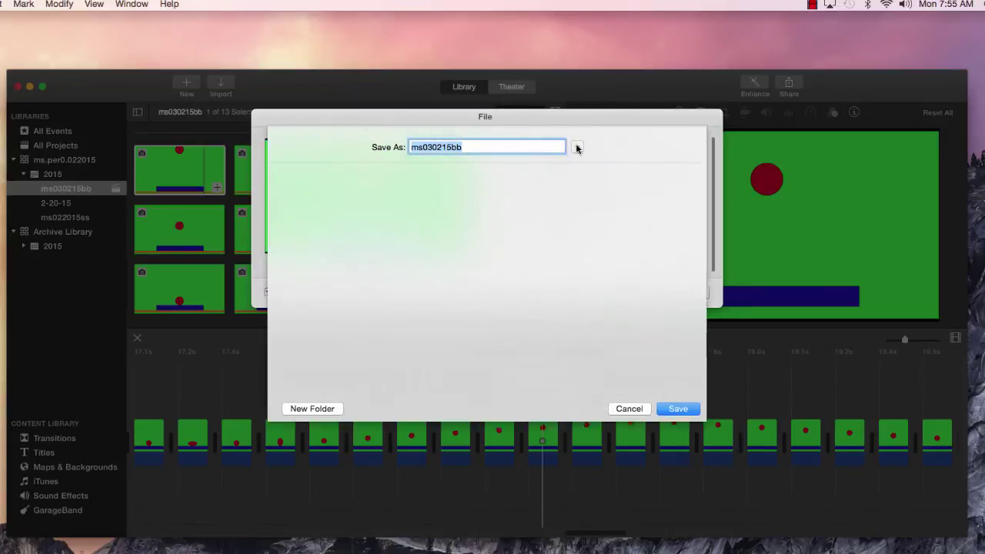
pyautogui.click(327, 285)
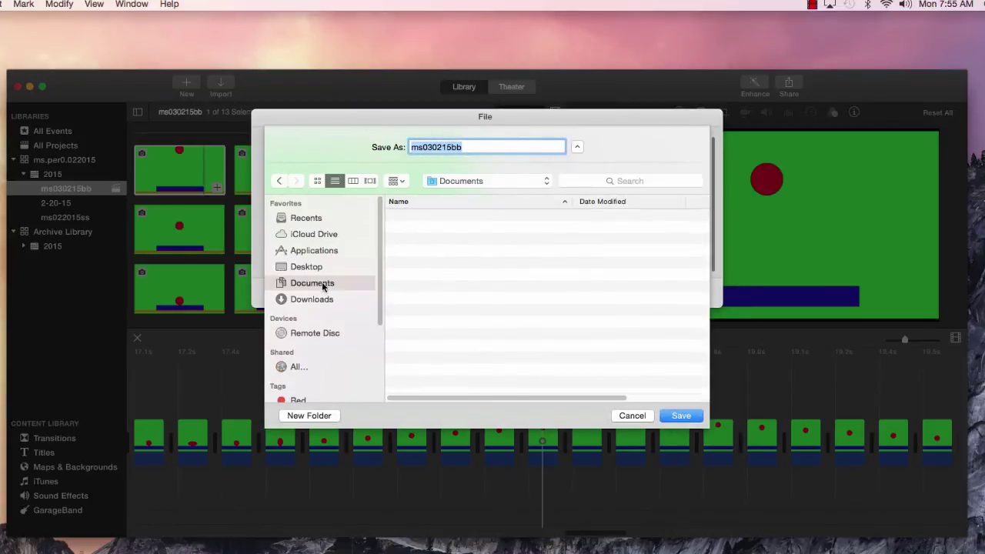
pyautogui.click(448, 288)
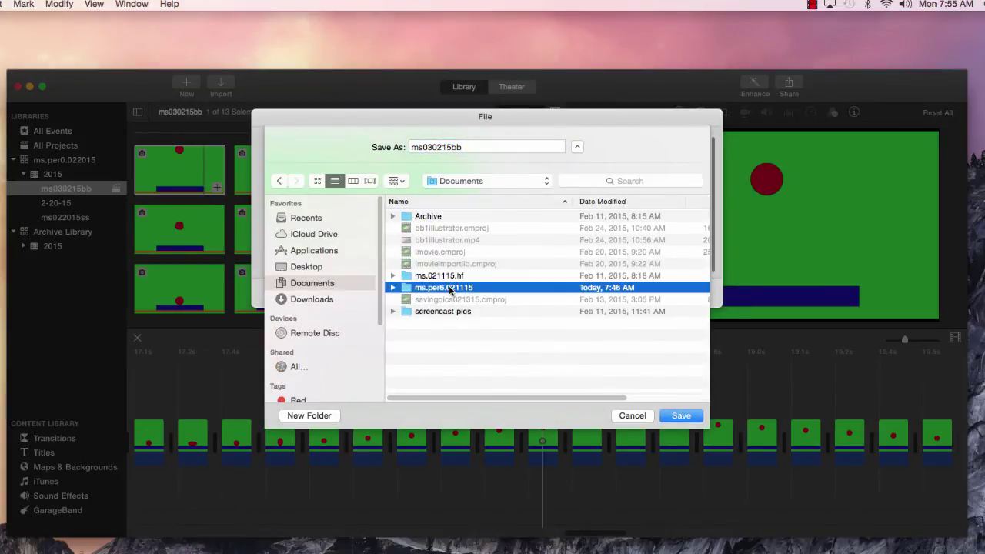
pyautogui.doubleClick(427, 290)
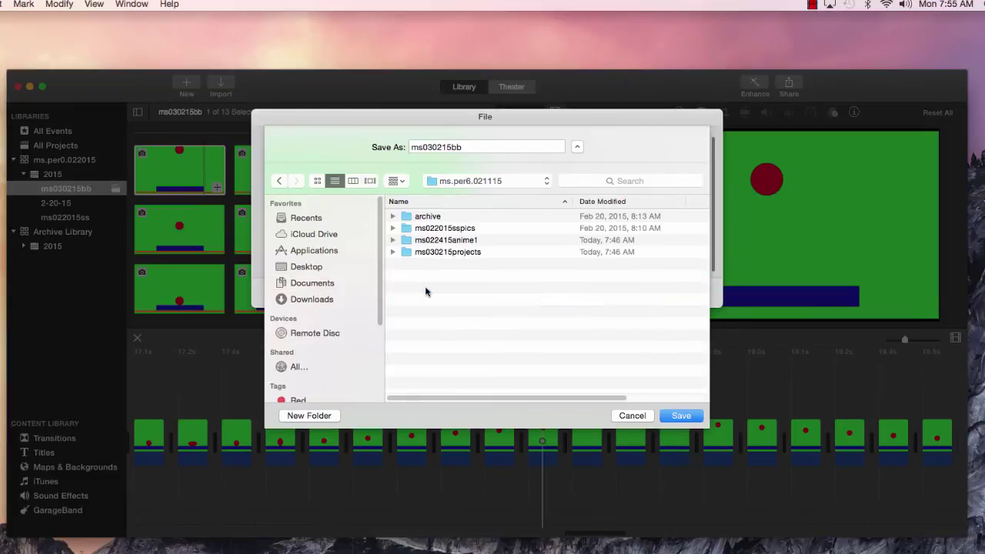
pyautogui.click(452, 254)
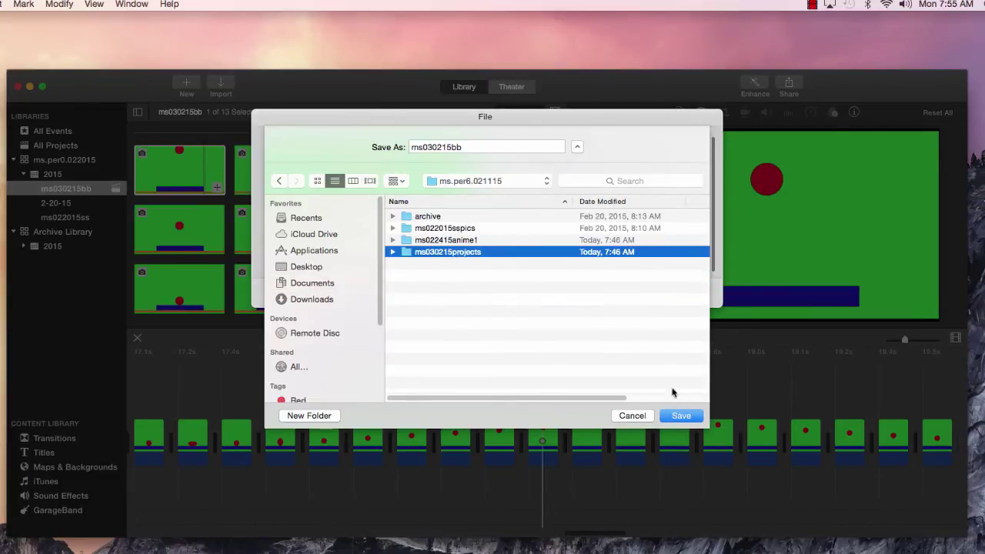
pyautogui.click(681, 416)
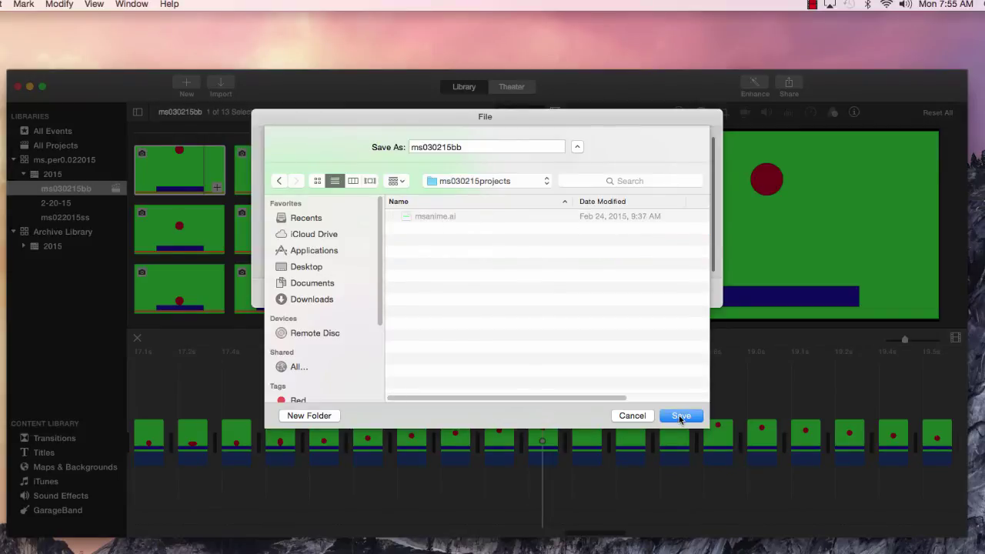
pyautogui.click(680, 416)
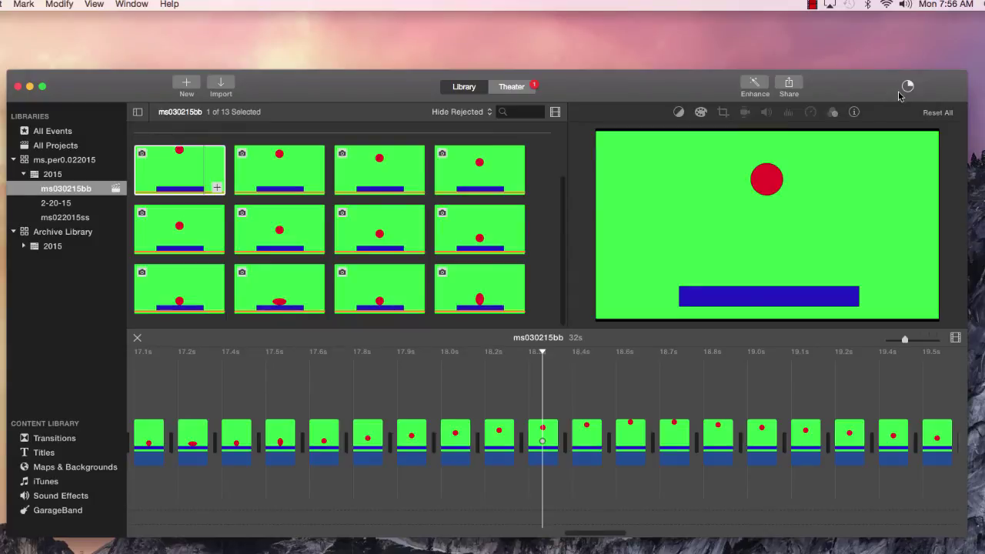
# Show the Theater to view the exported ms030215bb movie.
pyautogui.click(520, 88)
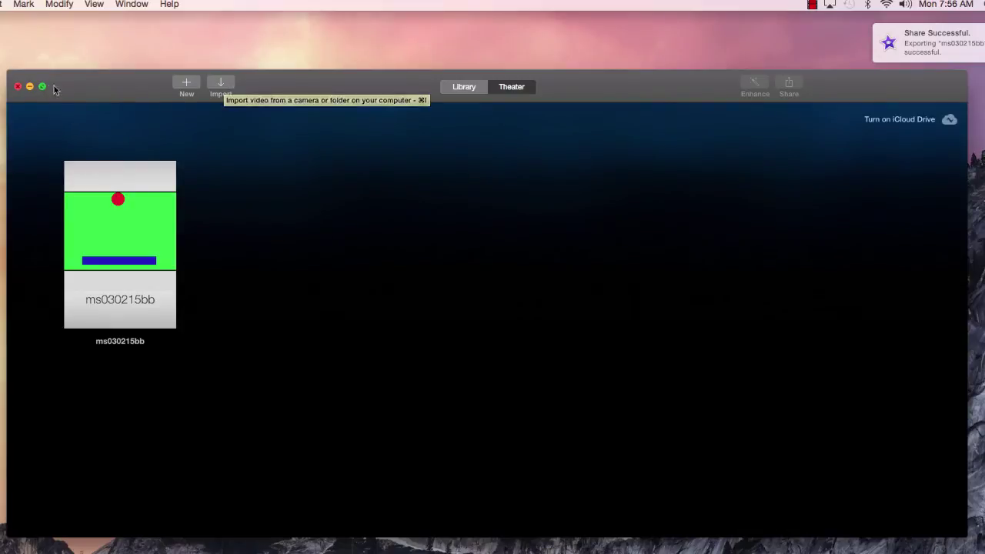
# Import ms030215bb.mp4 from cte-mg24's ms030215projects folder into the ms030215bb event.
pyautogui.click(463, 87)
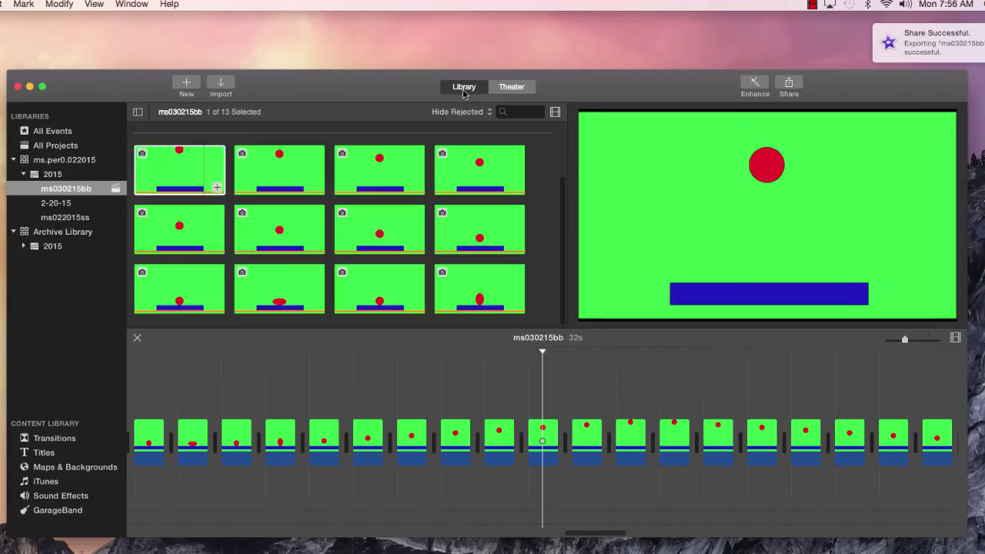
pyautogui.click(220, 80)
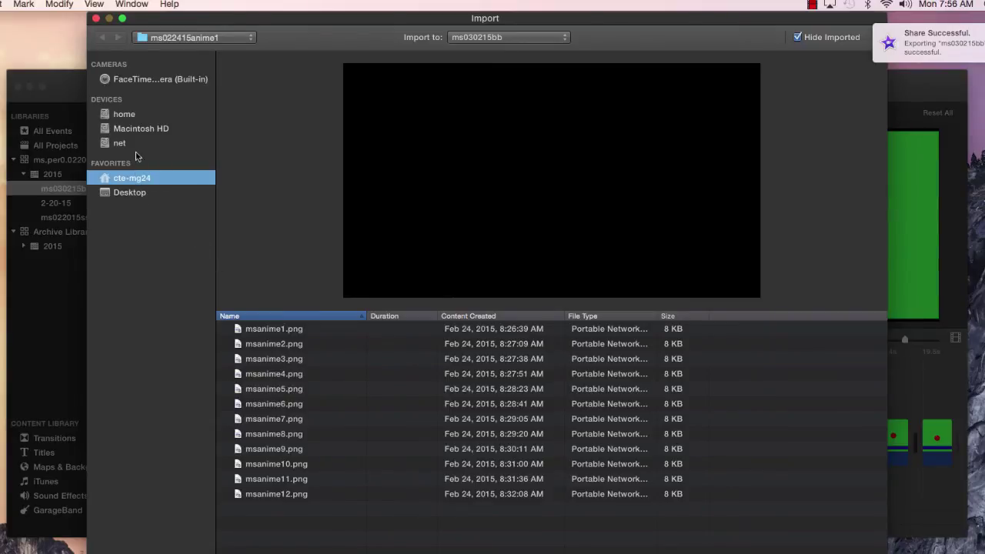
pyautogui.click(125, 115)
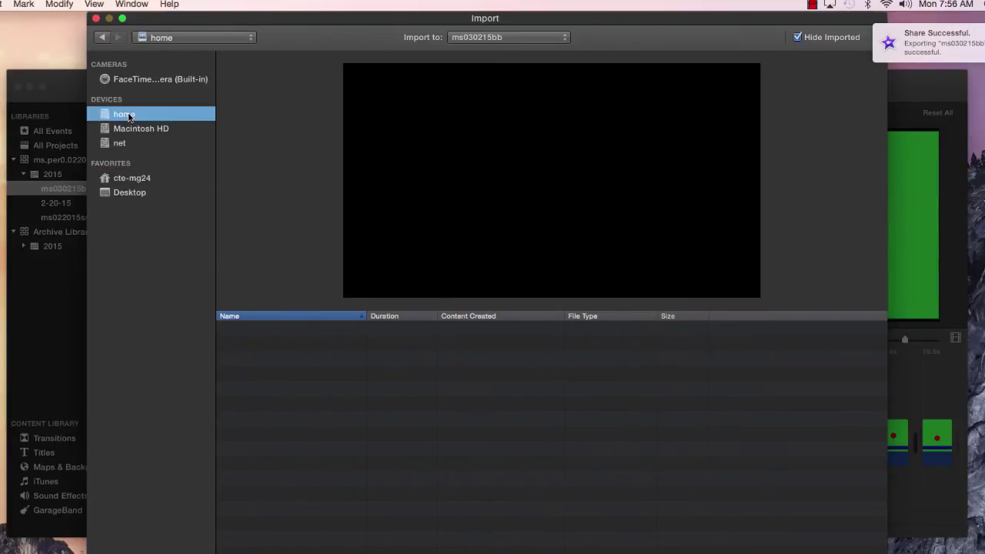
pyautogui.click(126, 131)
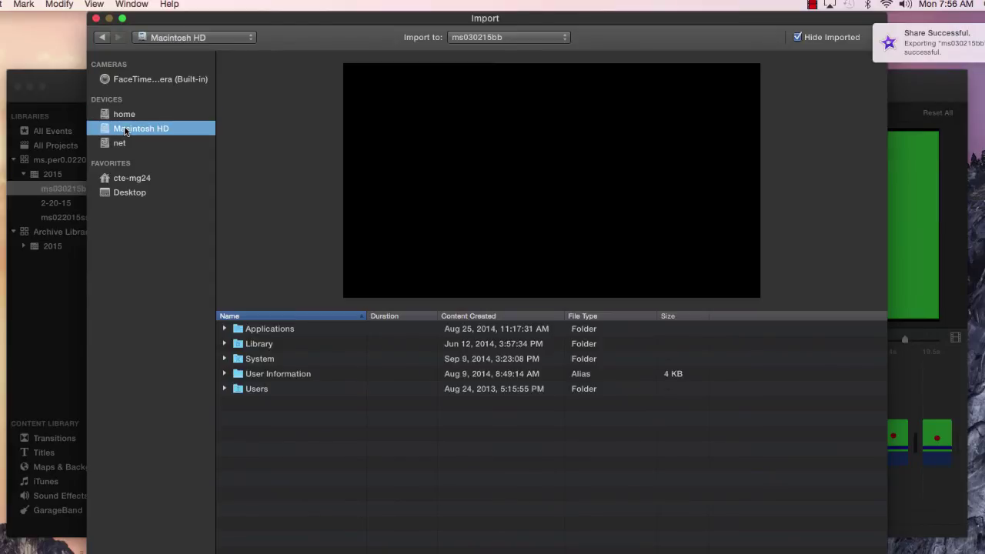
pyautogui.click(124, 180)
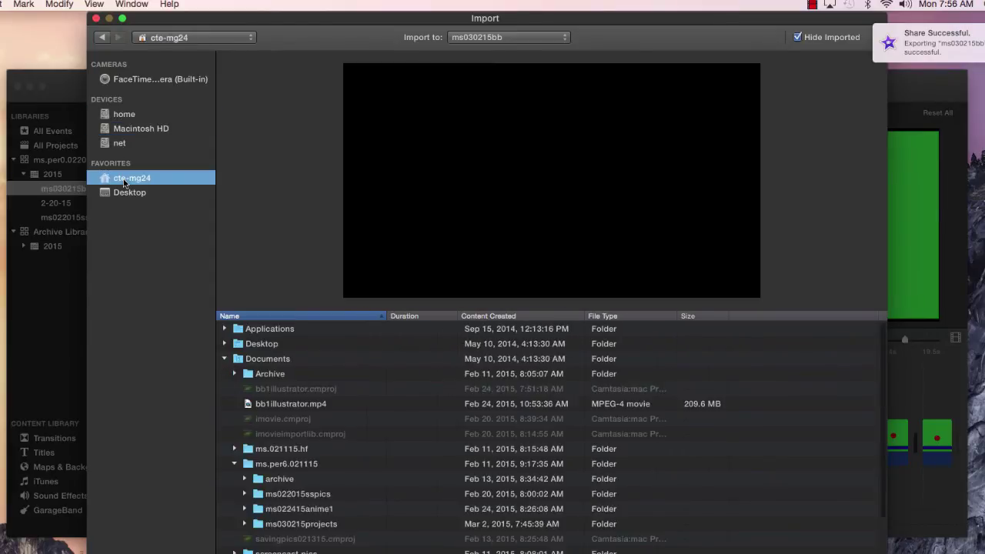
pyautogui.doubleClick(301, 525)
pyautogui.click(305, 329)
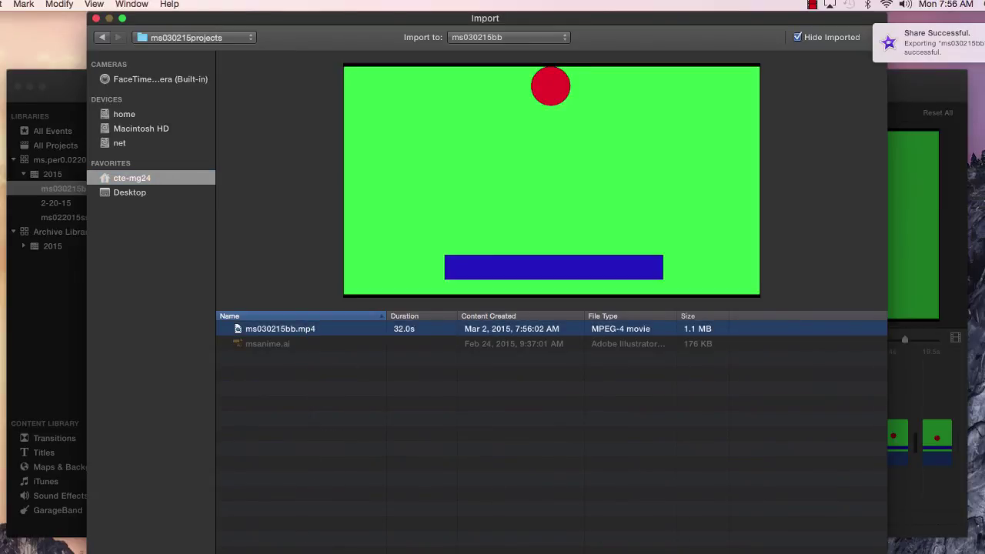
pyautogui.press('Return')
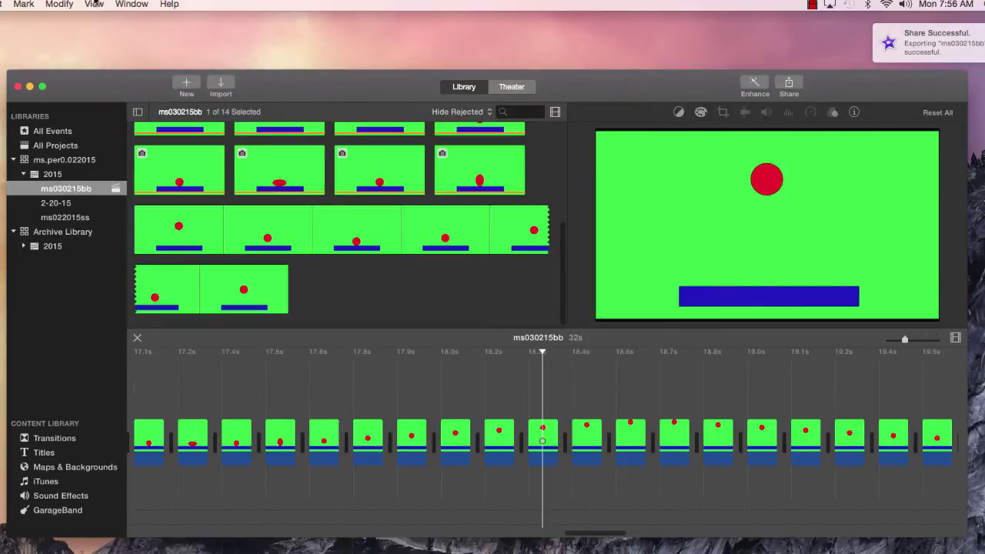
# Create a new No Theme movie project named ms030215bb2.
pyautogui.click(187, 85)
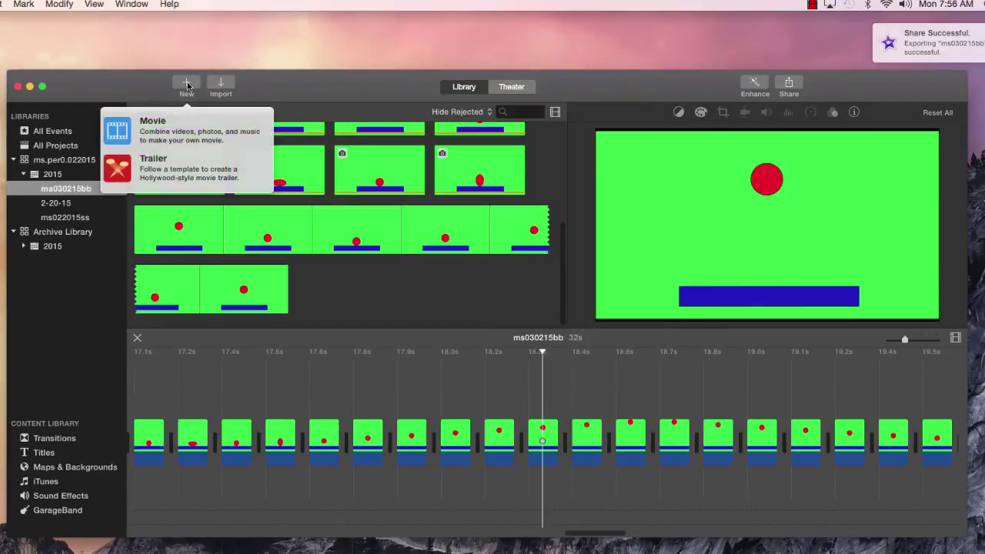
pyautogui.click(175, 133)
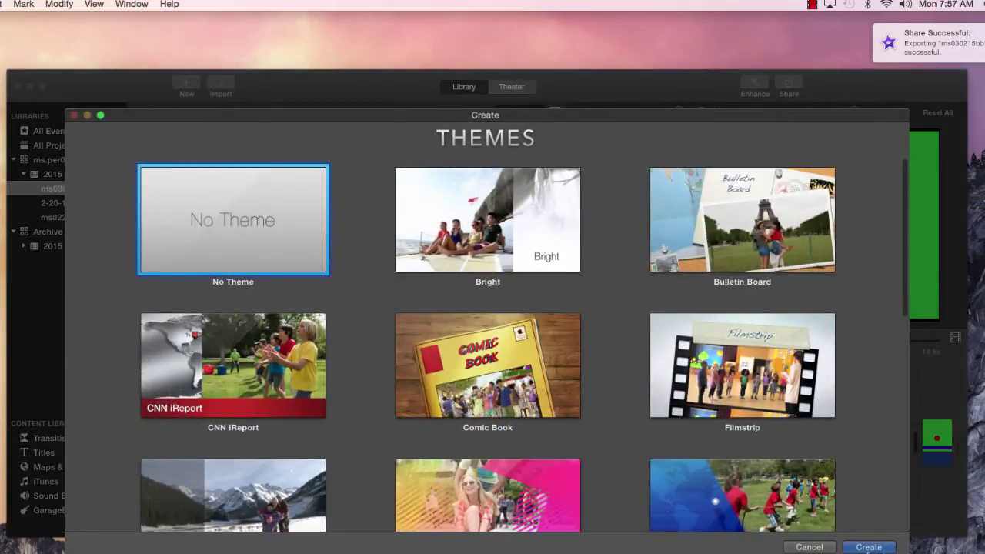
pyautogui.click(867, 546)
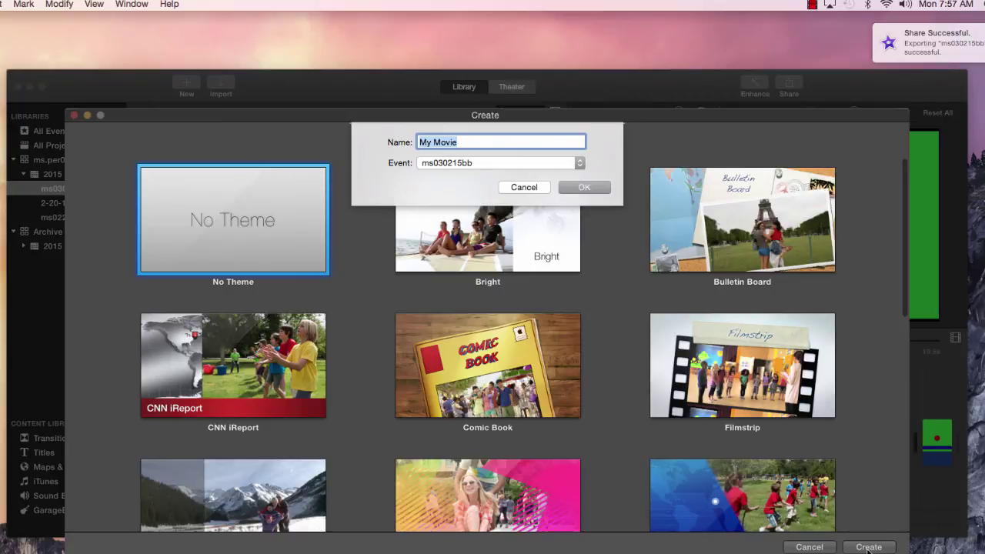
pyautogui.write('ms030215bb2')
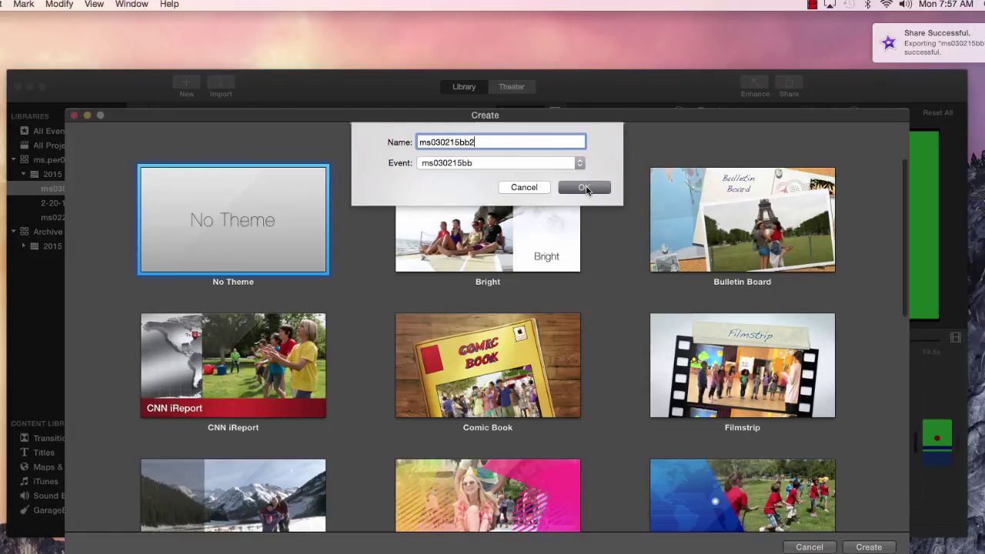
pyautogui.click(585, 188)
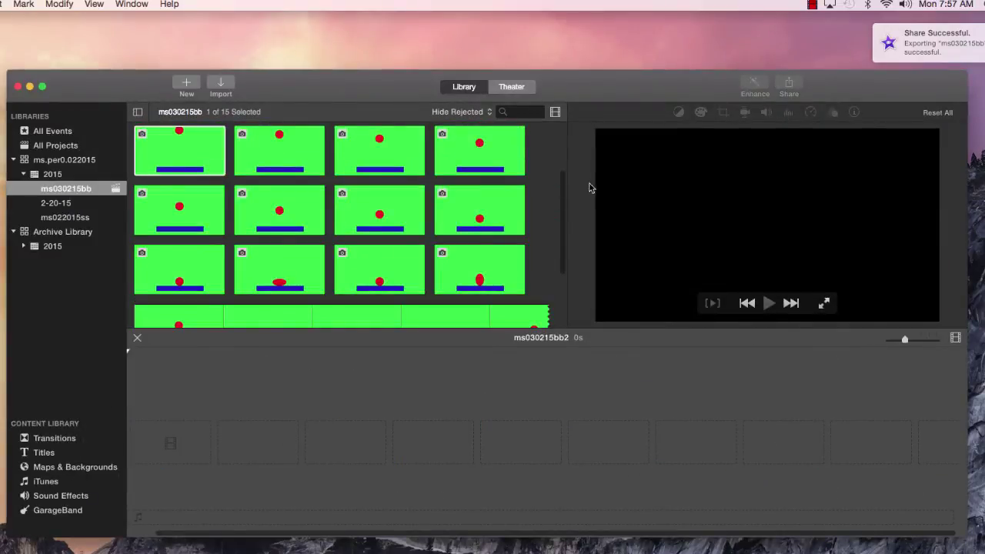
# Add the 32-second ms030215bb clip to the ms030215bb2 timeline and select it there.
pyautogui.scroll(-5, 548, 202)
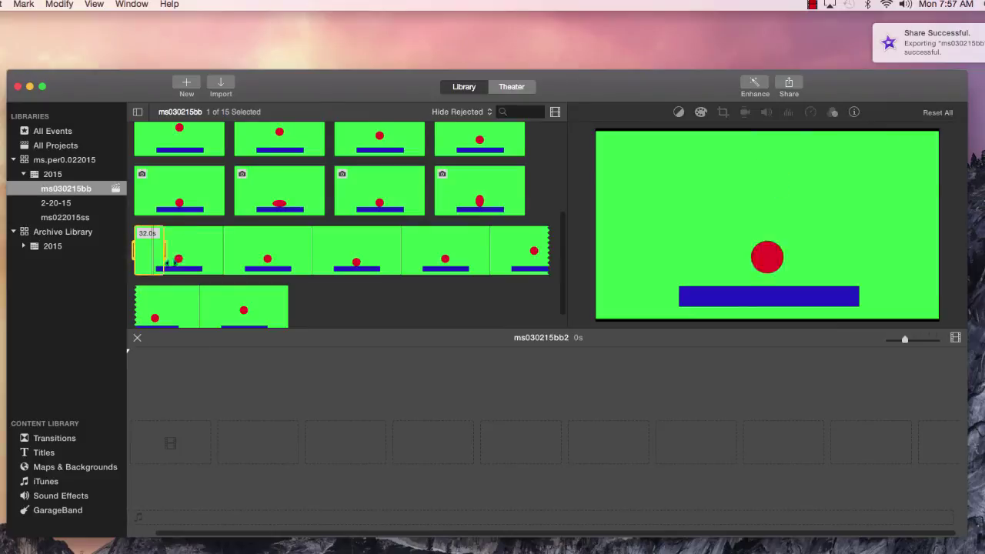
pyautogui.click(258, 299)
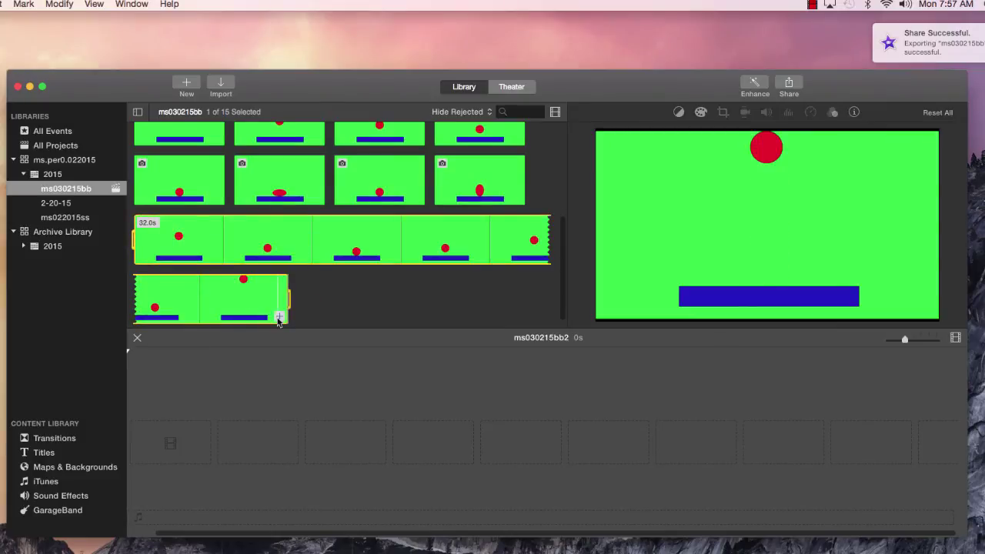
pyautogui.click(279, 315)
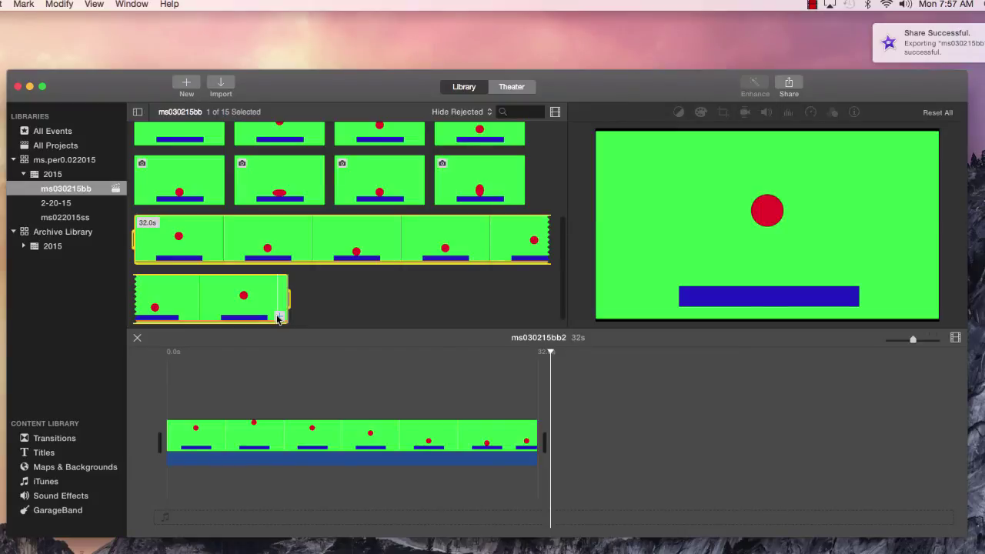
pyautogui.click(341, 435)
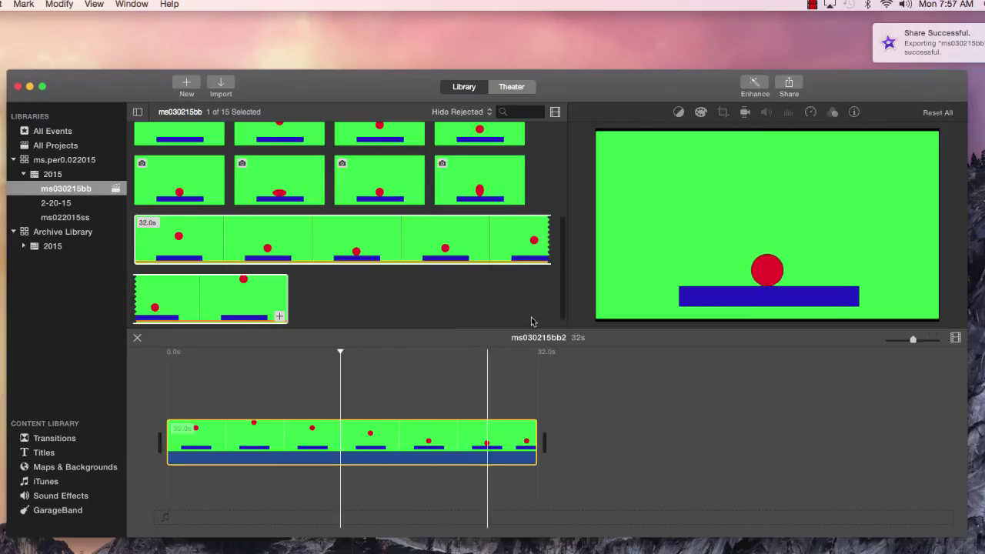
# Set the clip speed to Fast at 8x and play it back from the start.
pyautogui.click(811, 114)
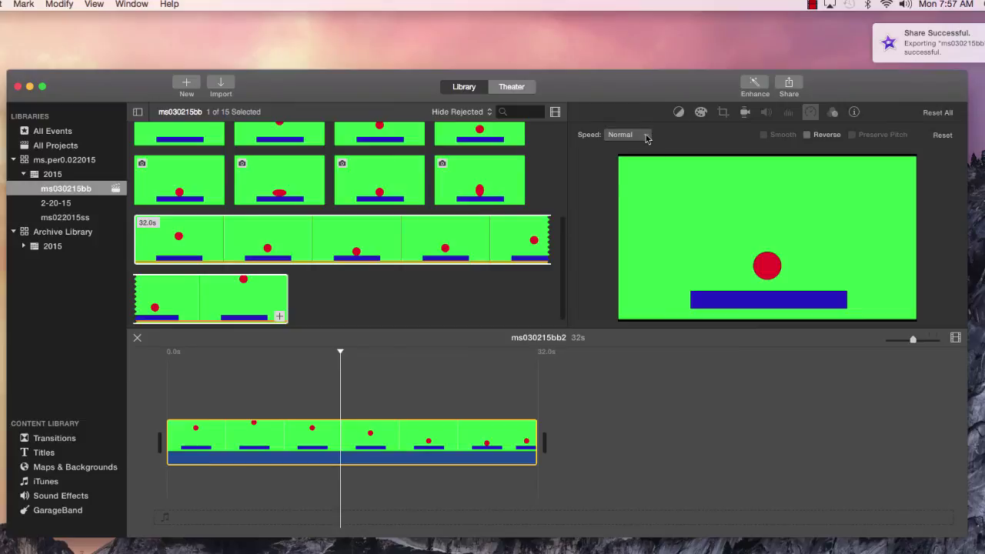
pyautogui.click(646, 138)
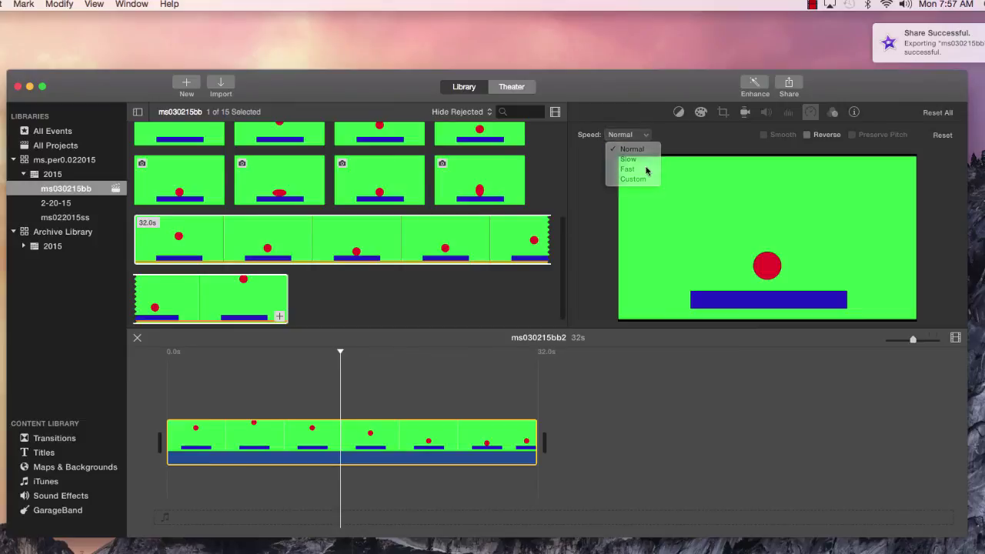
pyautogui.click(646, 170)
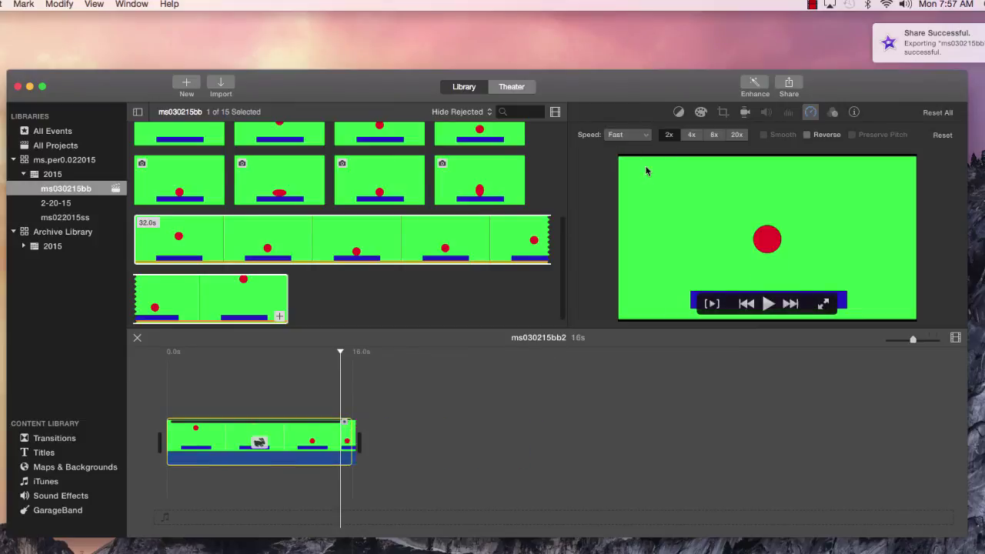
pyautogui.click(715, 136)
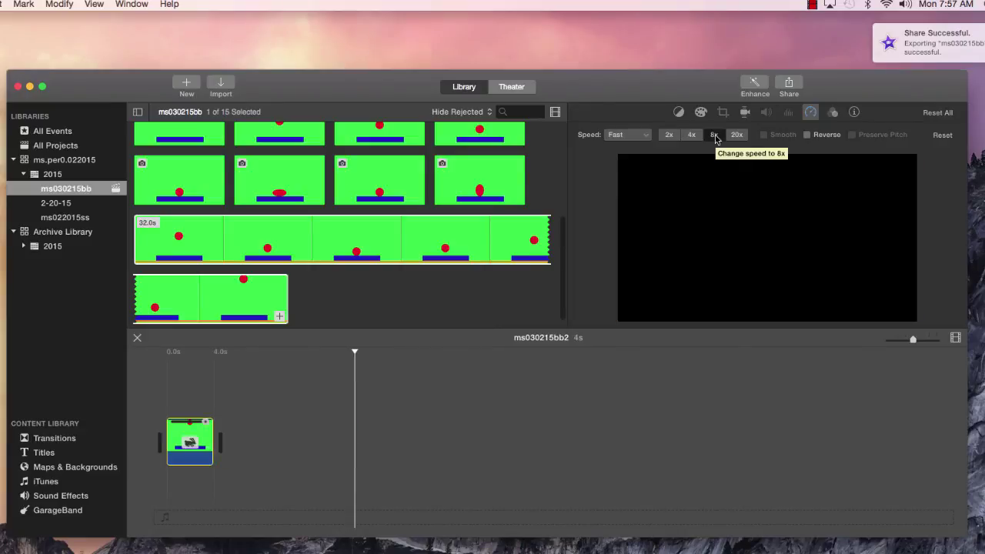
pyautogui.click(170, 391)
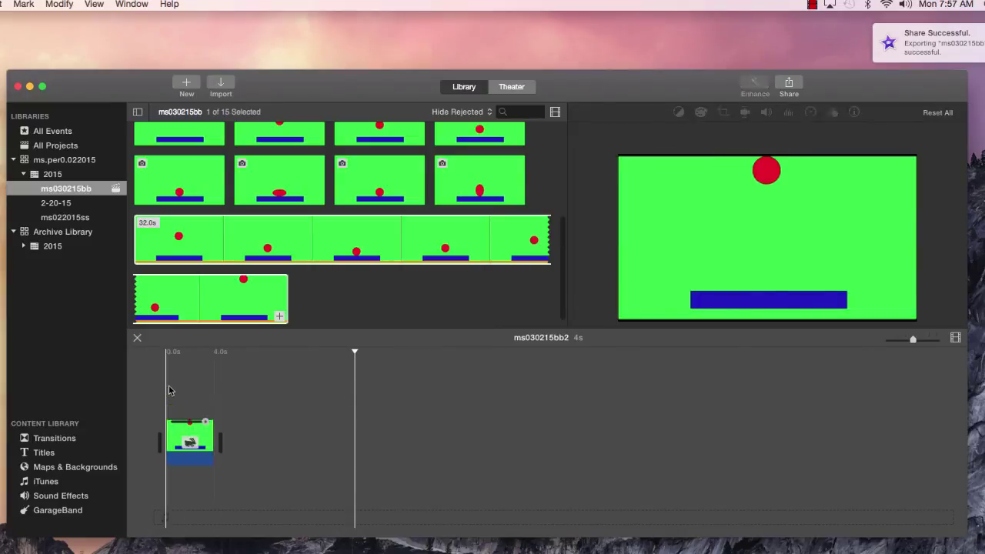
pyautogui.click(170, 391)
pyautogui.press('space')
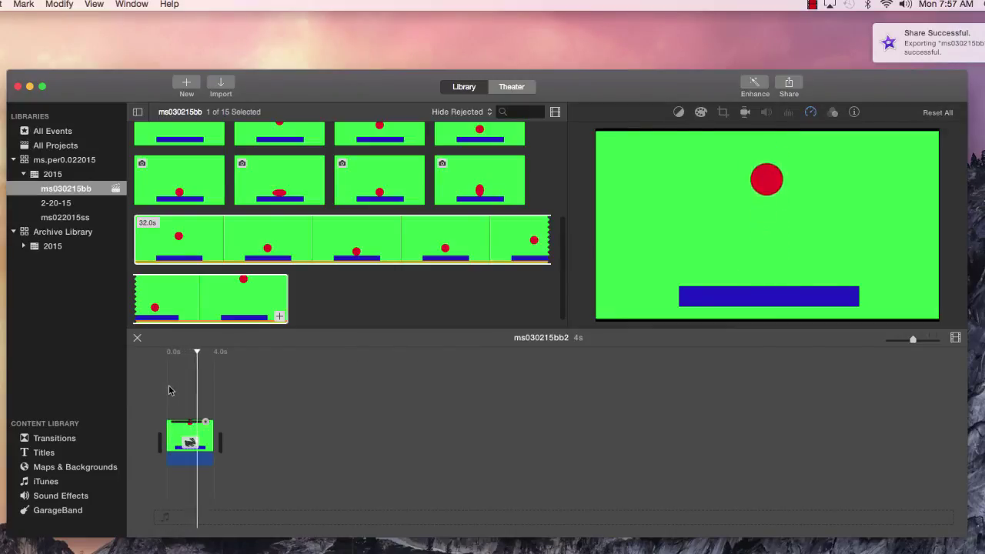
# Change the clip speed to 4x, making the project 8 seconds long.
pyautogui.click(810, 113)
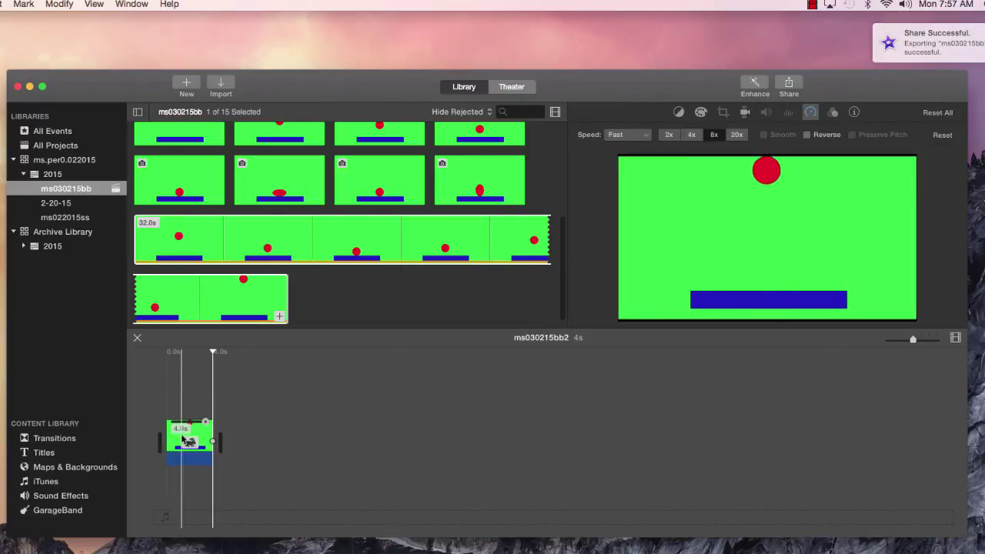
pyautogui.click(691, 135)
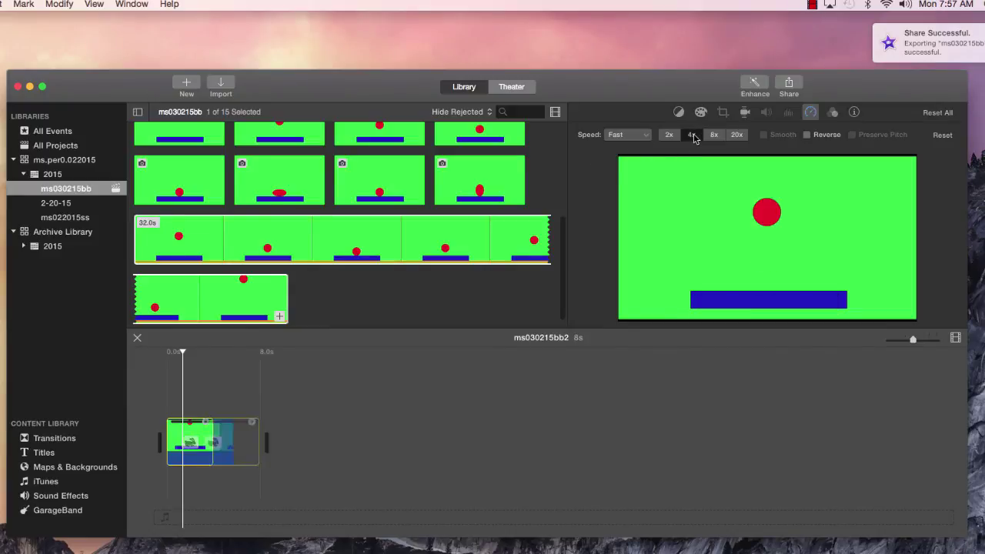
pyautogui.click(166, 420)
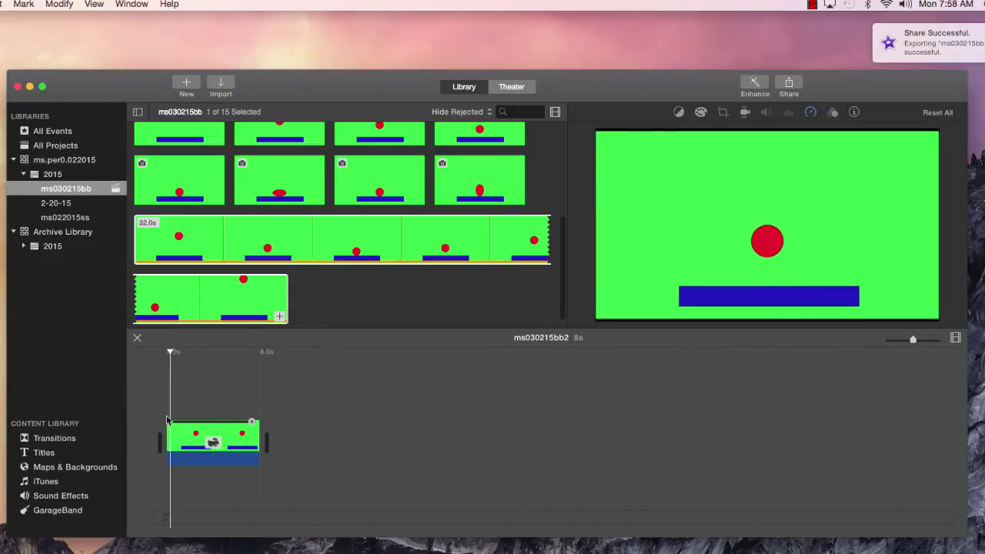